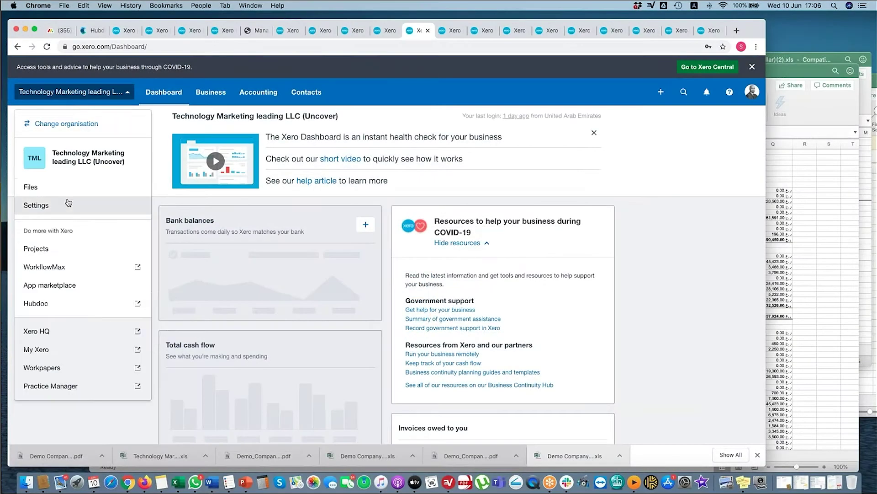
# - Open Organisation settings from the organisation menu
pyautogui.click(68, 204)
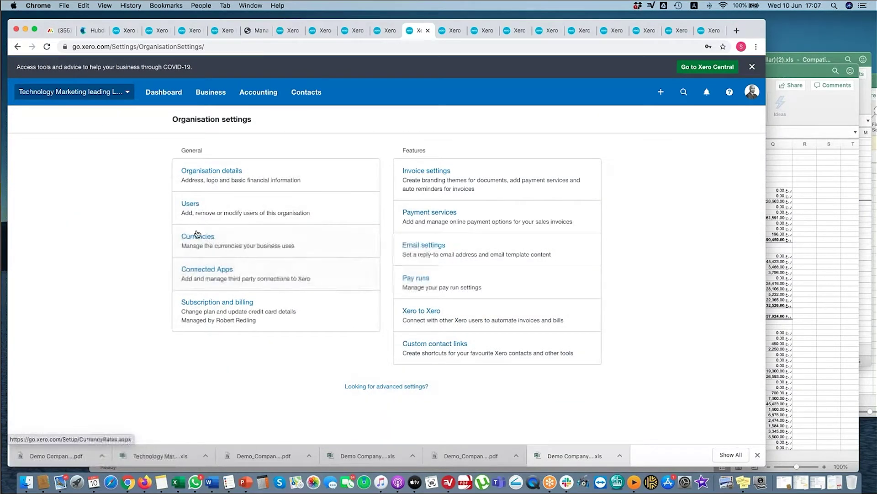
# - Review the organisation details, check the extra contact field options, and save
pyautogui.click(221, 180)
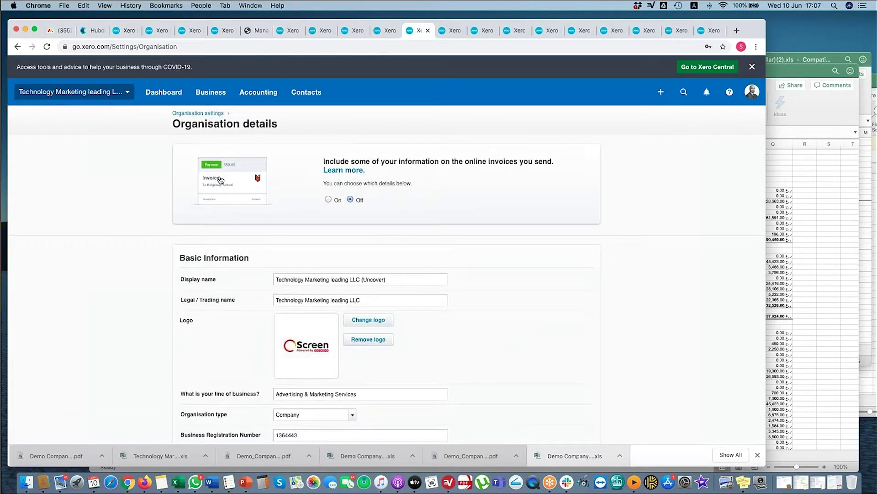
pyautogui.scroll(-1, 285, 245)
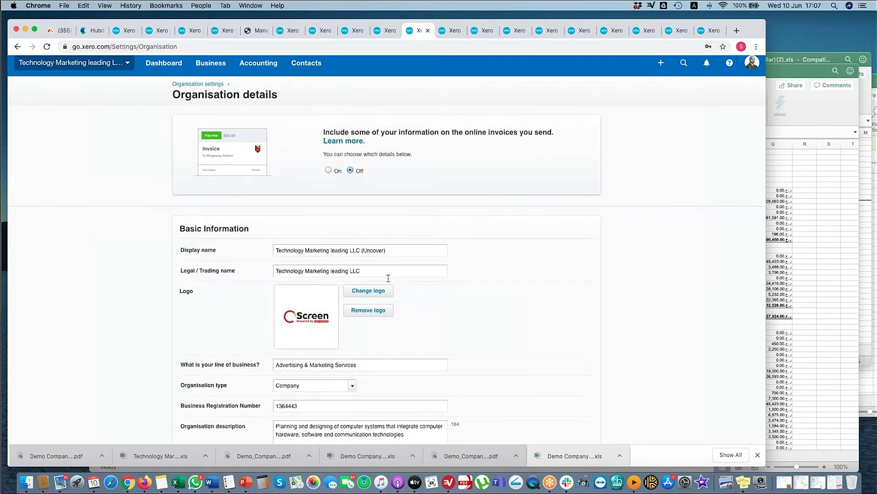
pyautogui.scroll(1, 392, 284)
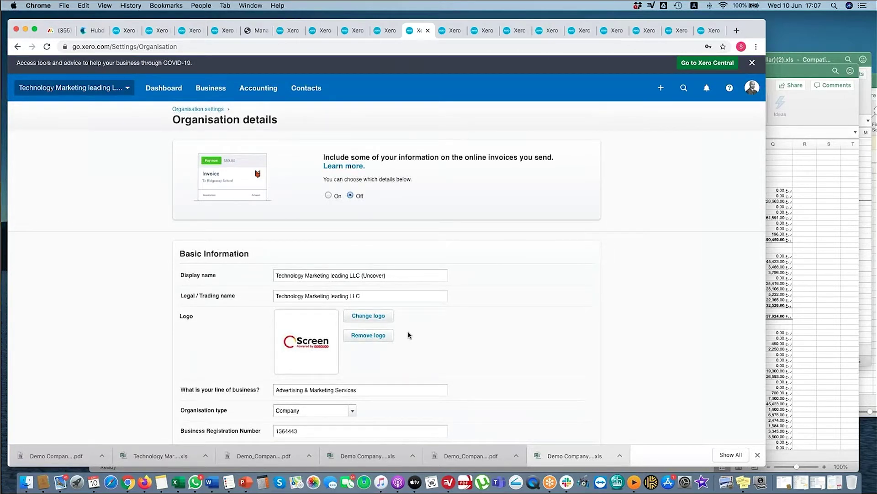
pyautogui.scroll(-5, 409, 335)
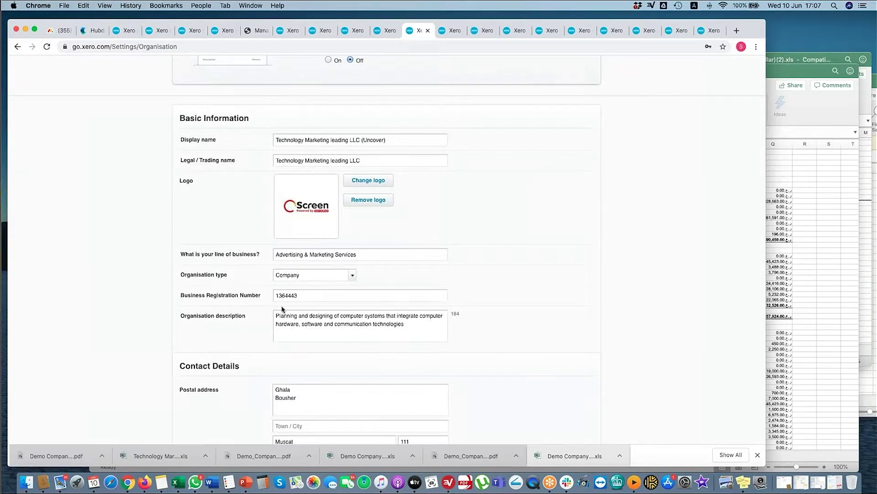
pyautogui.scroll(-4, 282, 308)
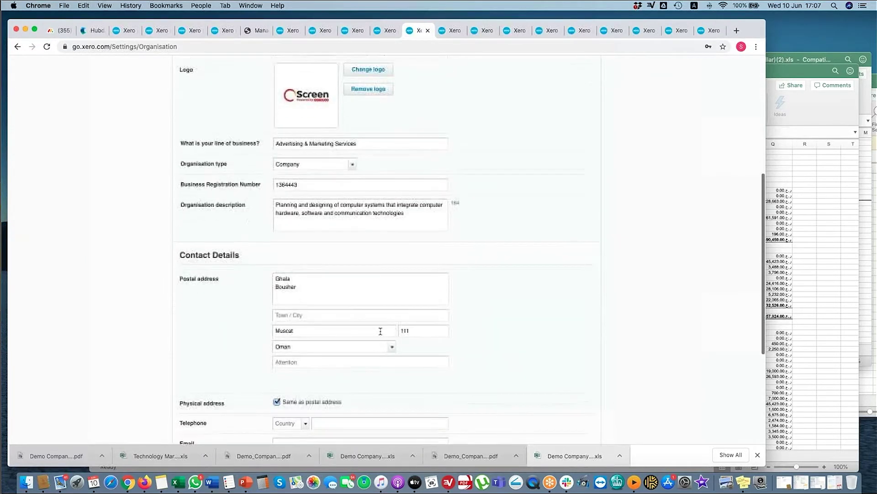
pyautogui.scroll(-6, 380, 331)
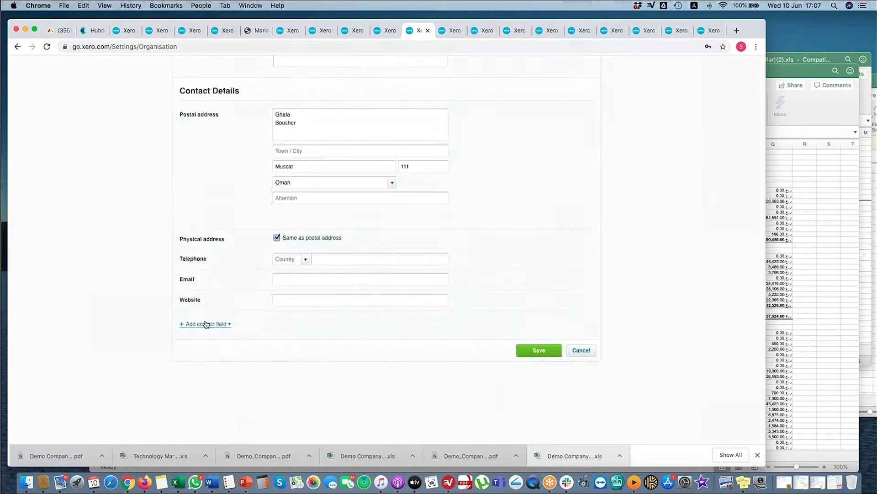
pyautogui.click(206, 324)
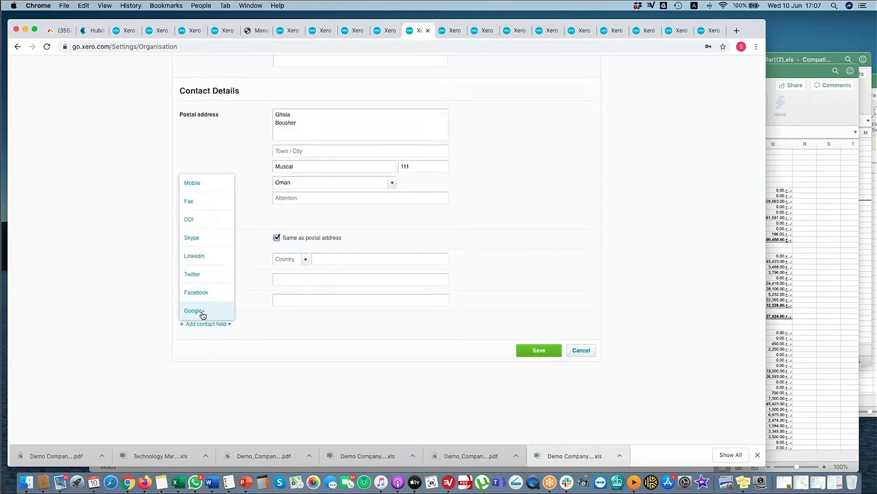
pyautogui.click(542, 354)
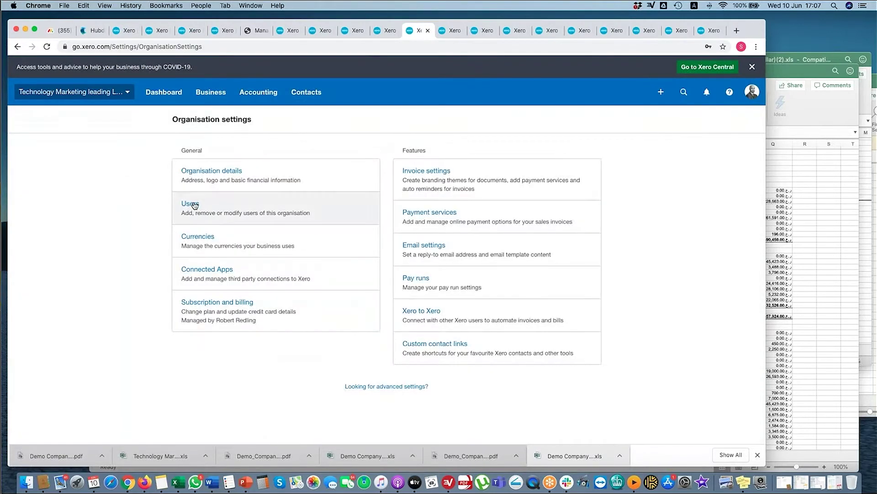
# - Go to Users and scroll through the current users with their roles and last login
pyautogui.click(194, 205)
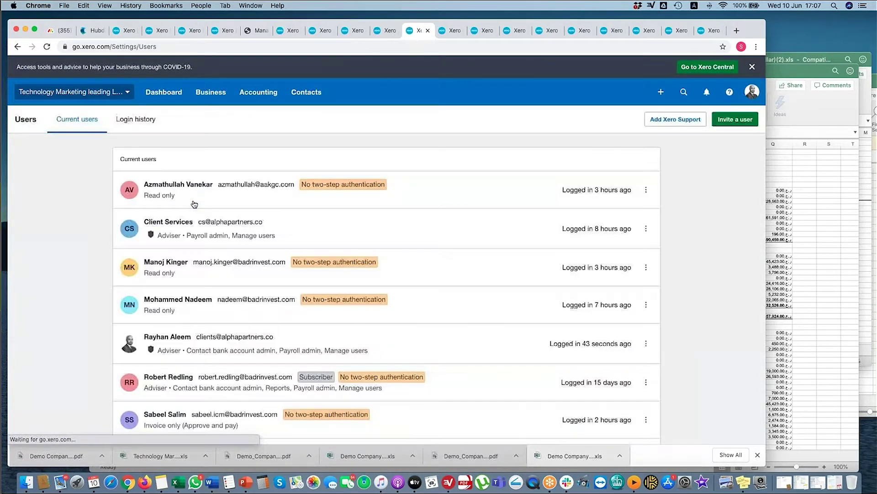
pyautogui.scroll(-2, 277, 251)
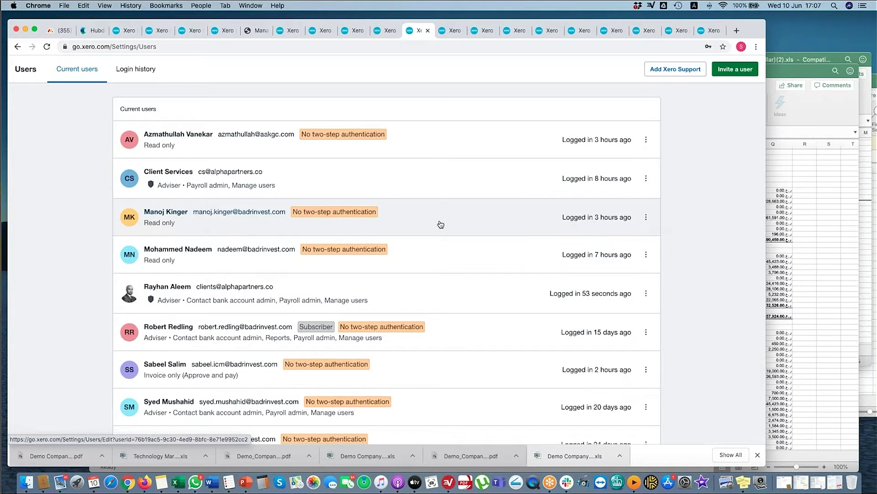
# - Start a user invite granting Payroll admin and Business and accounting access
pyautogui.click(722, 71)
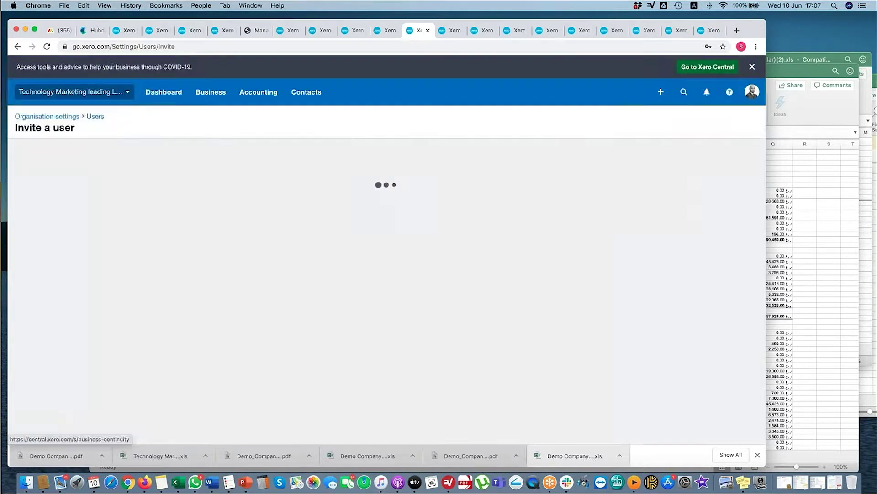
pyautogui.click(297, 210)
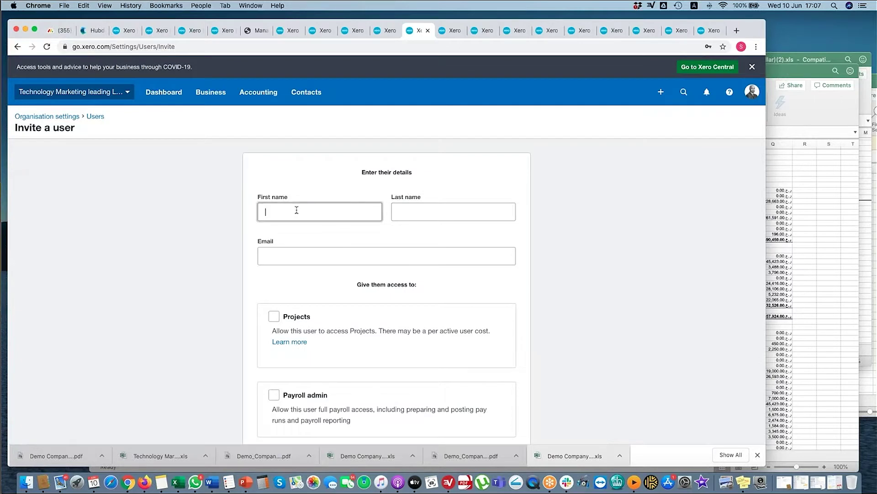
pyautogui.scroll(-5, 329, 255)
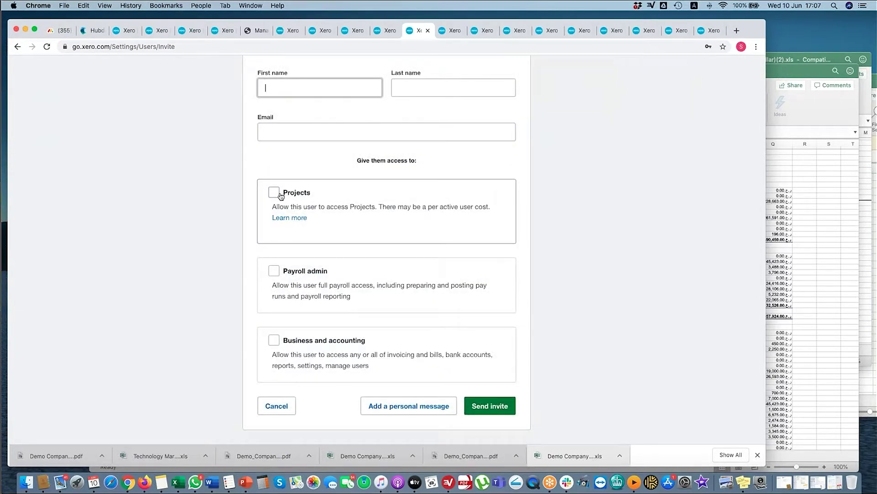
pyautogui.click(274, 272)
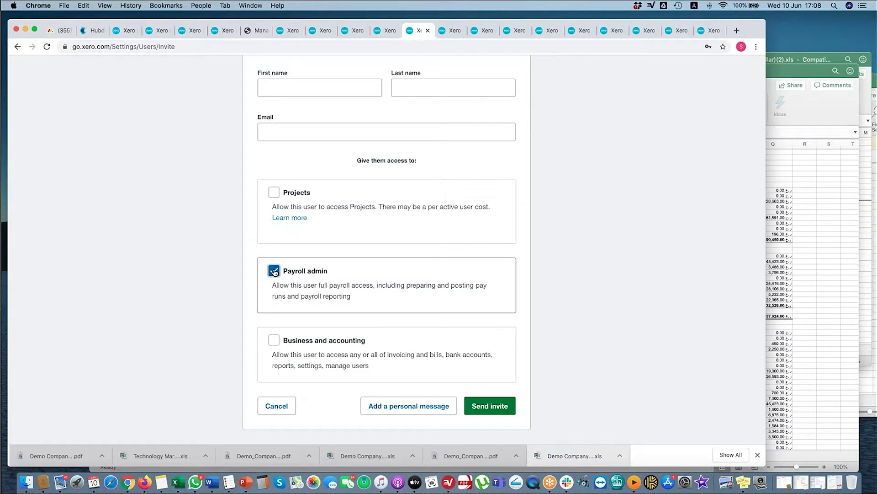
pyautogui.click(274, 340)
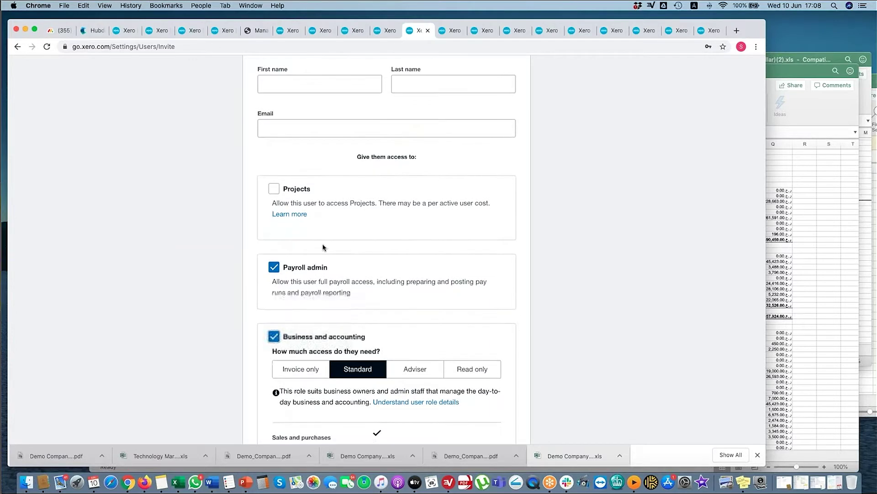
# - Compare the Invoice only and Standard business and accounting access levels
pyautogui.scroll(-3, 324, 246)
pyautogui.scroll(-5, 325, 247)
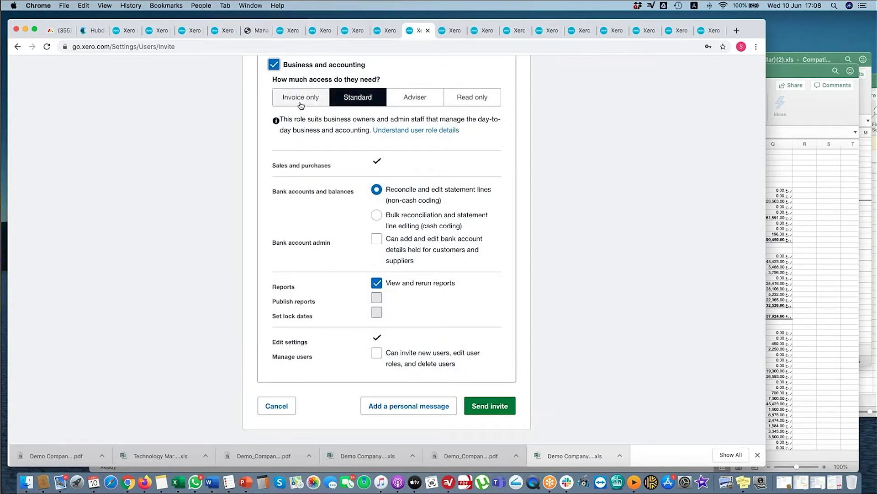
pyautogui.click(301, 97)
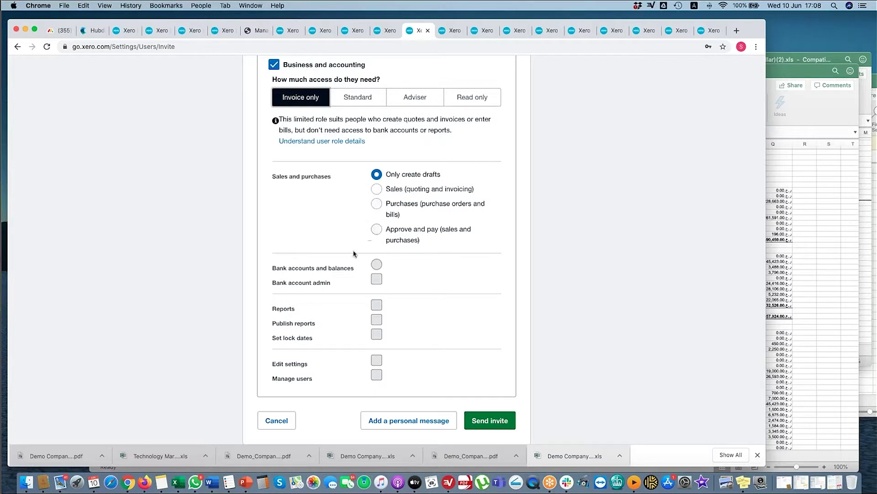
pyautogui.scroll(-1, 353, 254)
pyautogui.scroll(3, 352, 220)
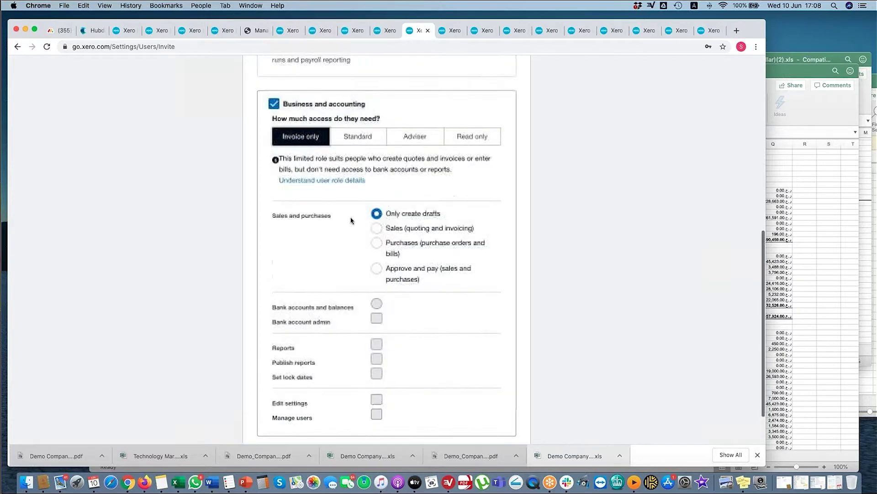
pyautogui.click(351, 152)
pyautogui.scroll(-2, 302, 251)
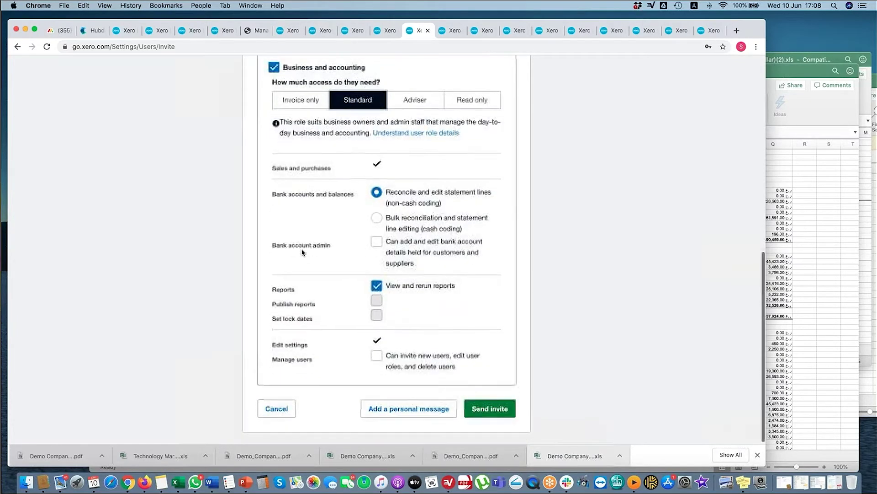
pyautogui.click(299, 100)
# - Switch the access level through Standard and Adviser to Read only, then cancel the invite
pyautogui.click(353, 99)
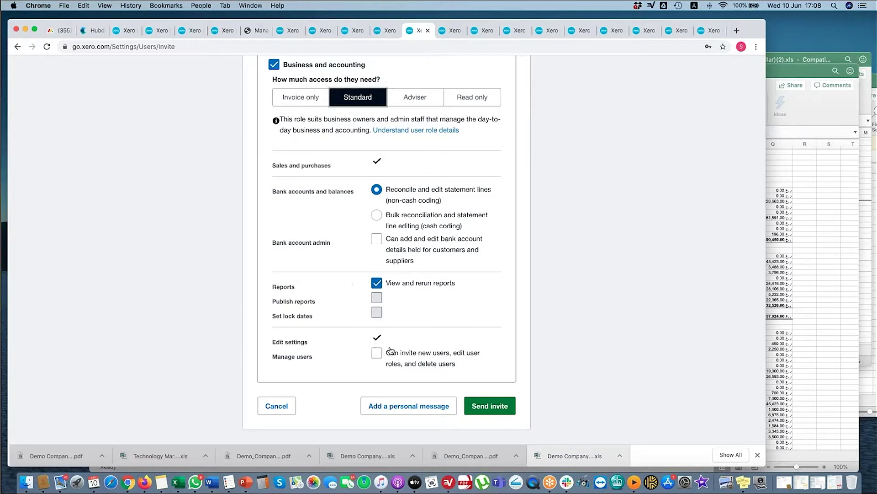
pyautogui.click(403, 97)
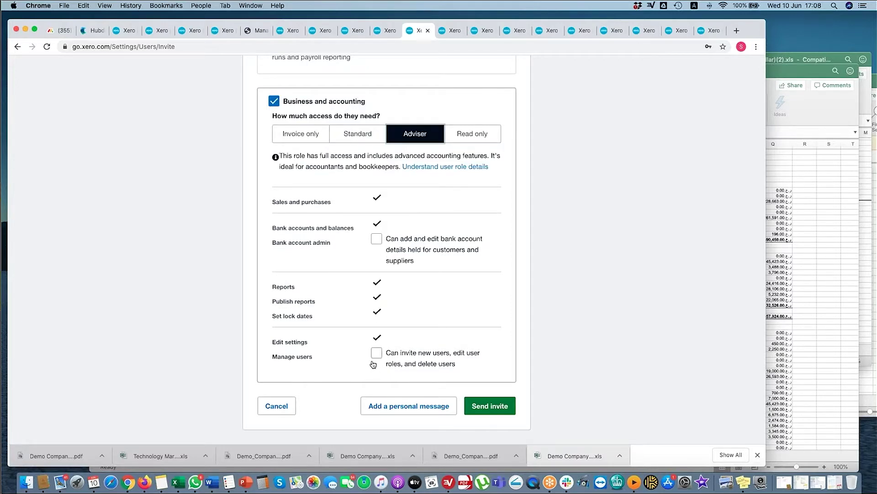
pyautogui.click(472, 138)
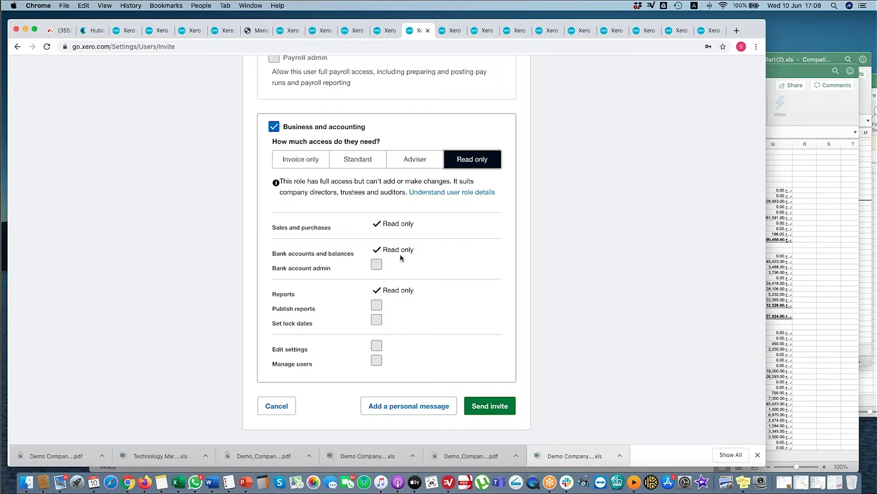
pyautogui.click(266, 403)
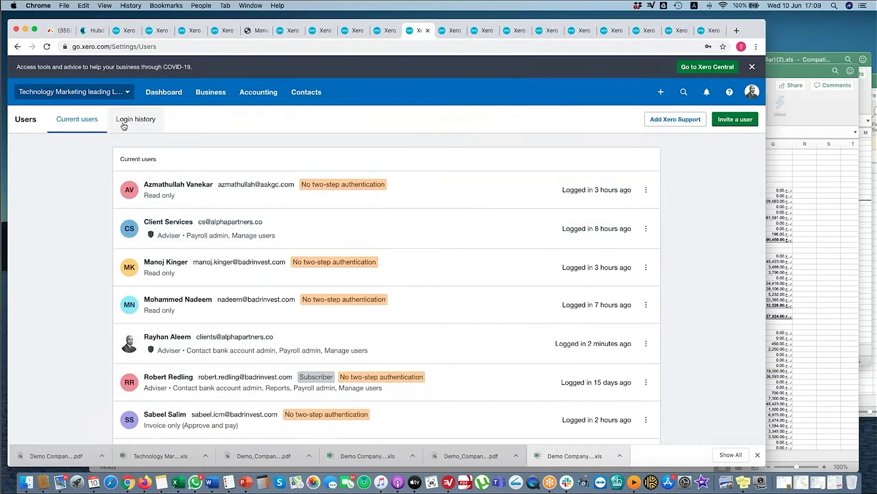
# - From Organisation settings, go to Currencies and open the AED rate of 9.55137
pyautogui.click(71, 92)
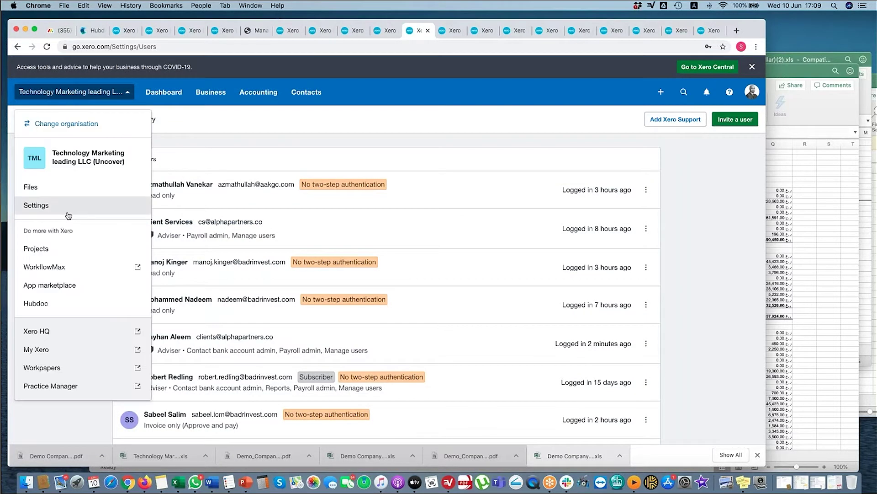
pyautogui.click(68, 214)
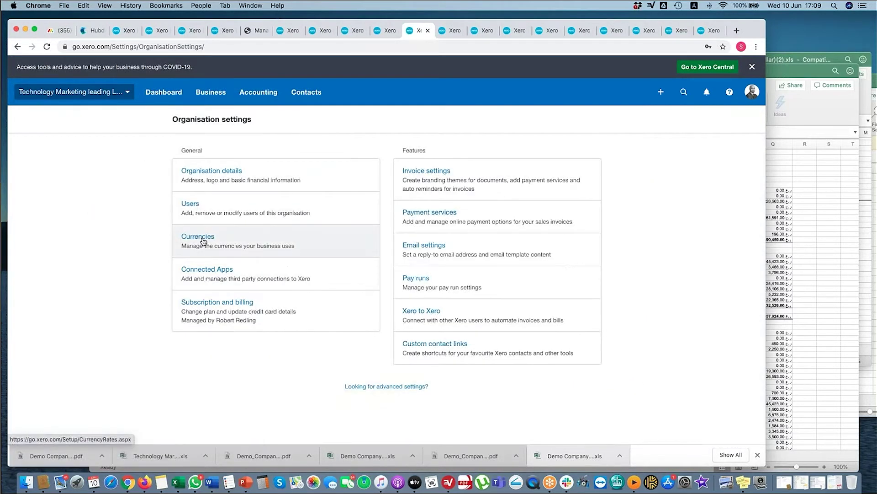
pyautogui.click(203, 241)
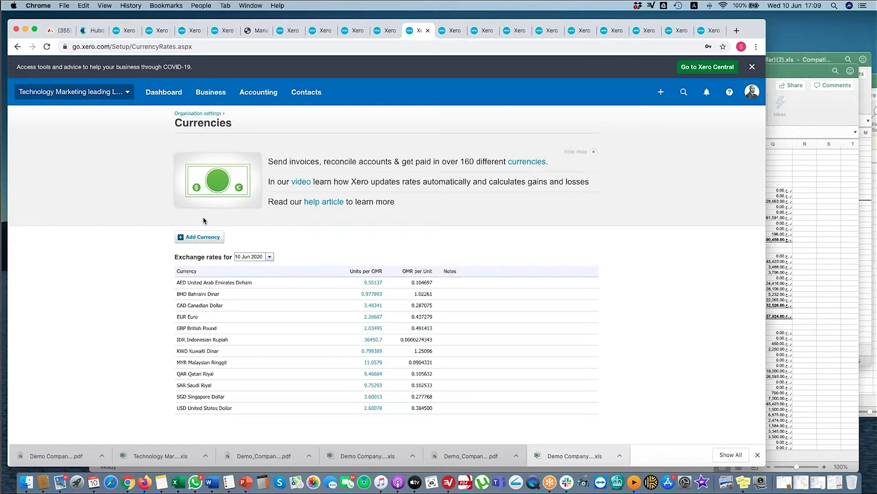
pyautogui.click(377, 282)
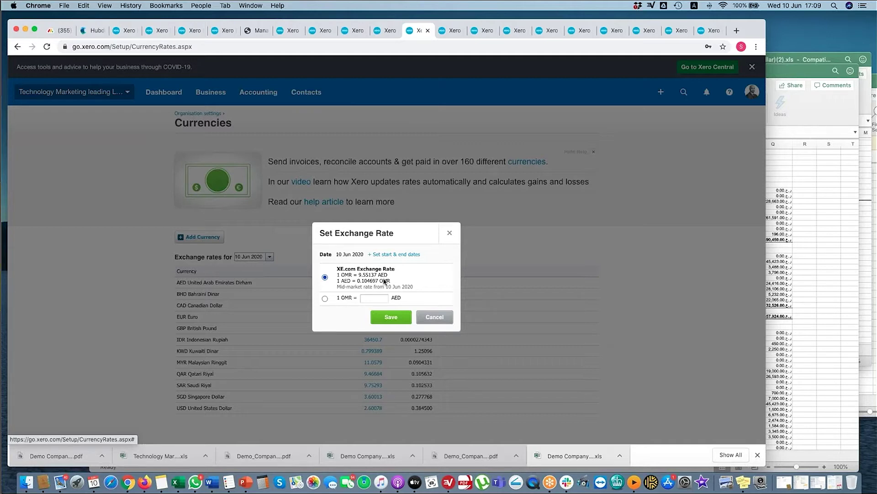
# - Look at custom OMR-to-AED rate and start/end date options, then cancel unsaved
pyautogui.click(373, 297)
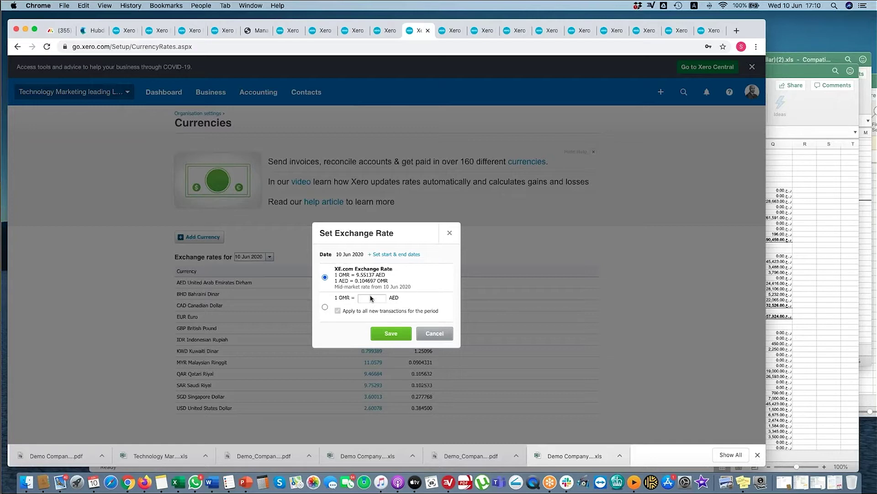
pyautogui.click(394, 254)
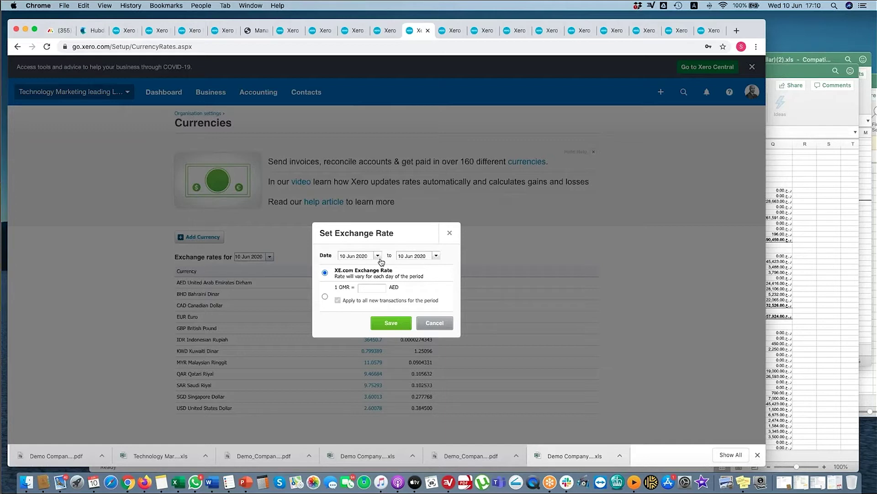
pyautogui.click(433, 323)
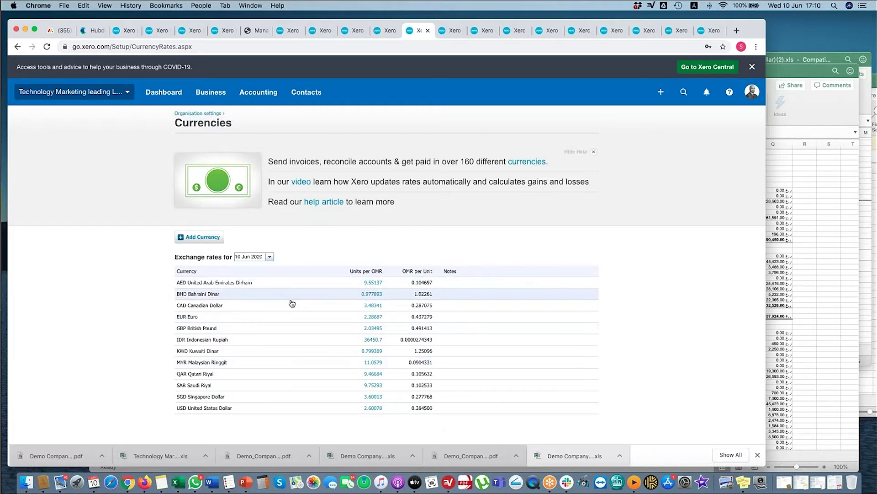
# - Return to Organisation settings and view the connected third-party apps
pyautogui.scroll(-1, 290, 297)
pyautogui.scroll(-3, 290, 297)
pyautogui.scroll(3, 290, 298)
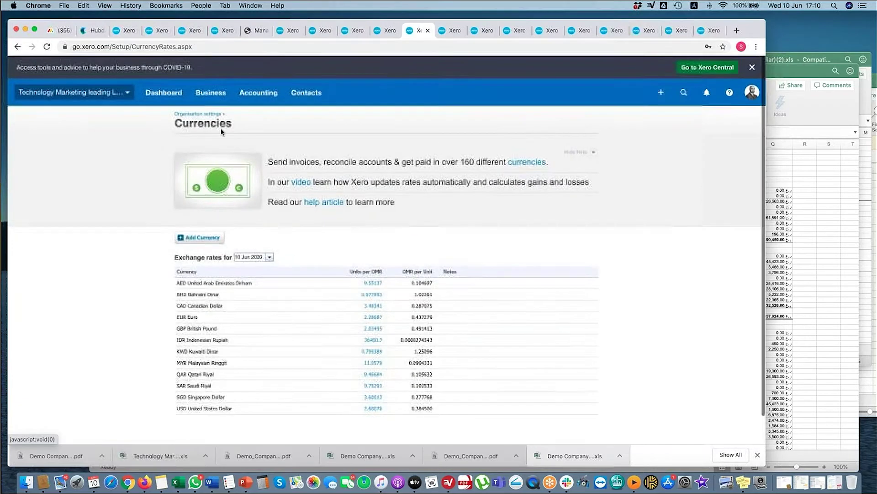
pyautogui.click(198, 108)
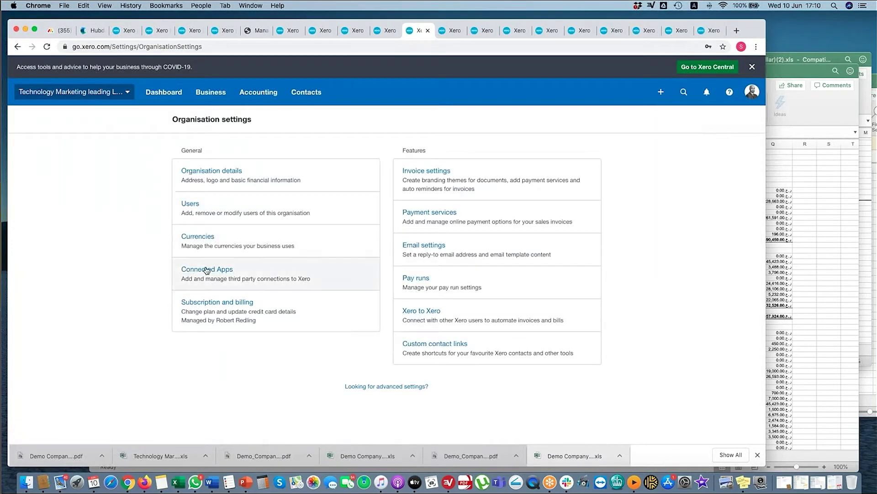
pyautogui.click(206, 270)
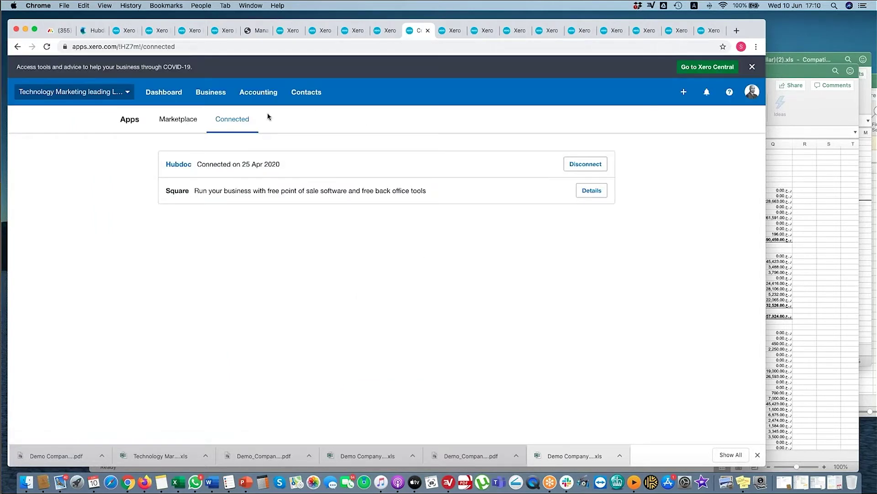
# - Browse the App marketplace, then go back to Organisation settings
pyautogui.click(188, 128)
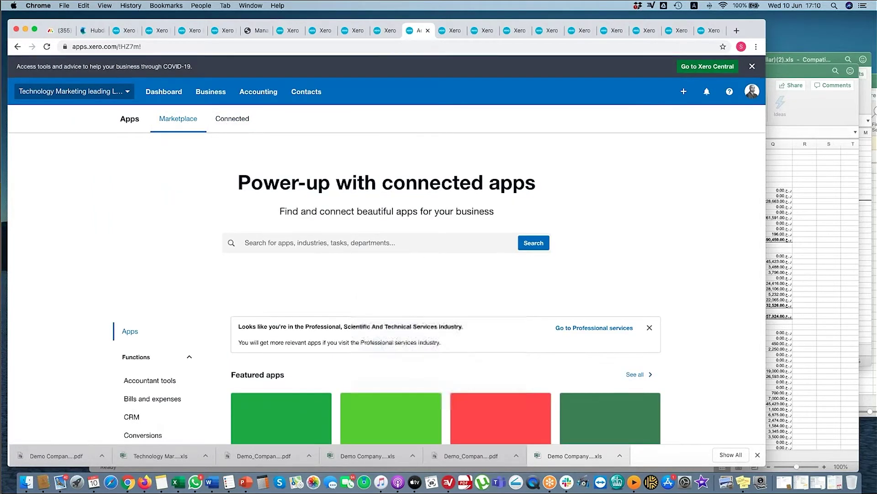
pyautogui.scroll(-5, 180, 337)
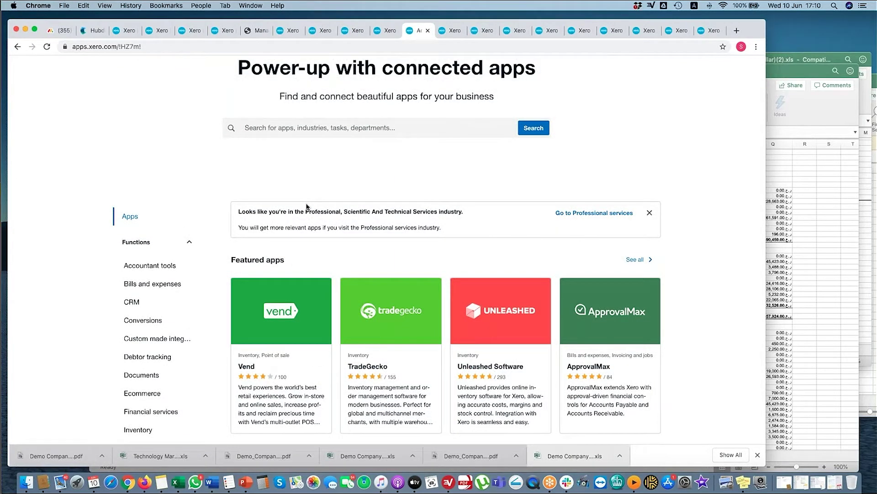
pyautogui.scroll(-15, 311, 251)
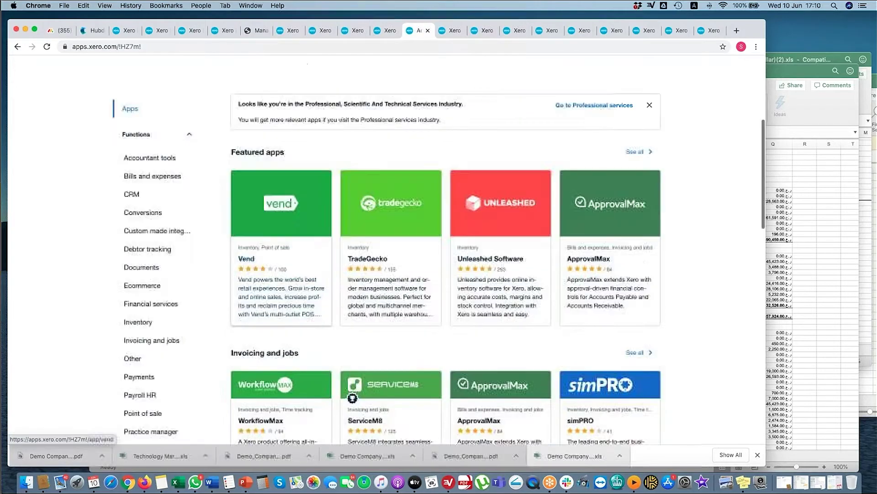
pyautogui.scroll(20, 317, 295)
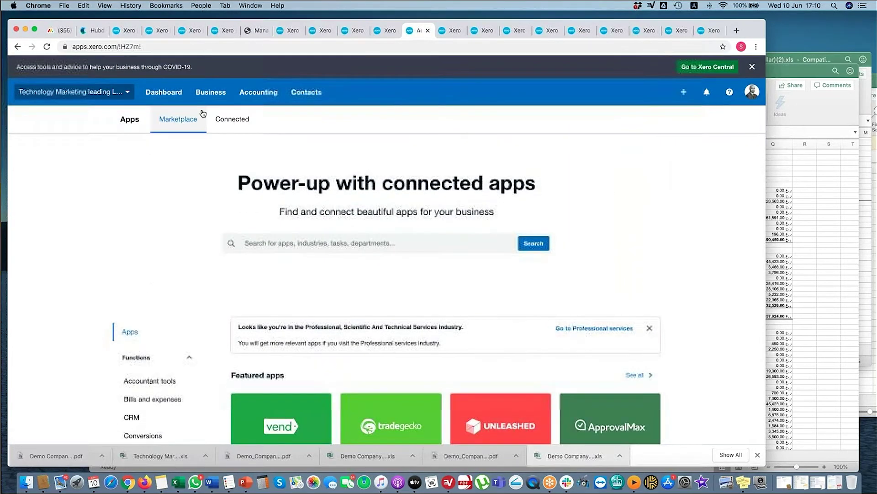
pyautogui.click(90, 97)
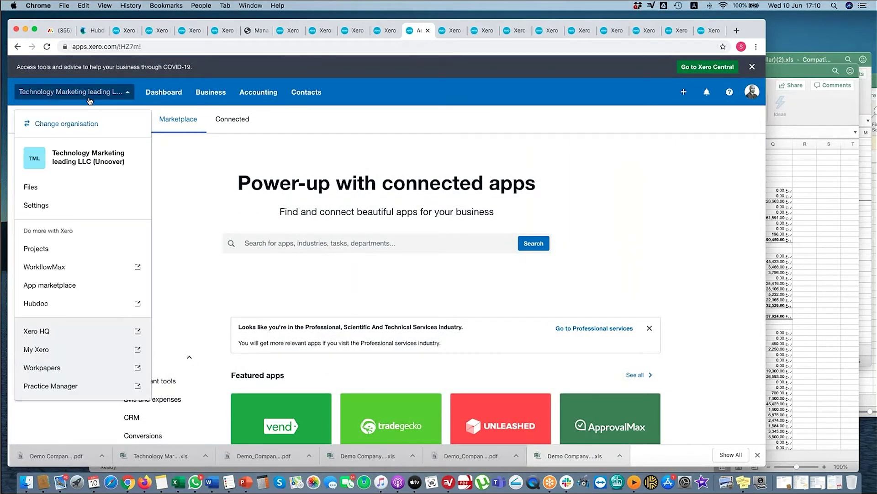
pyautogui.click(91, 210)
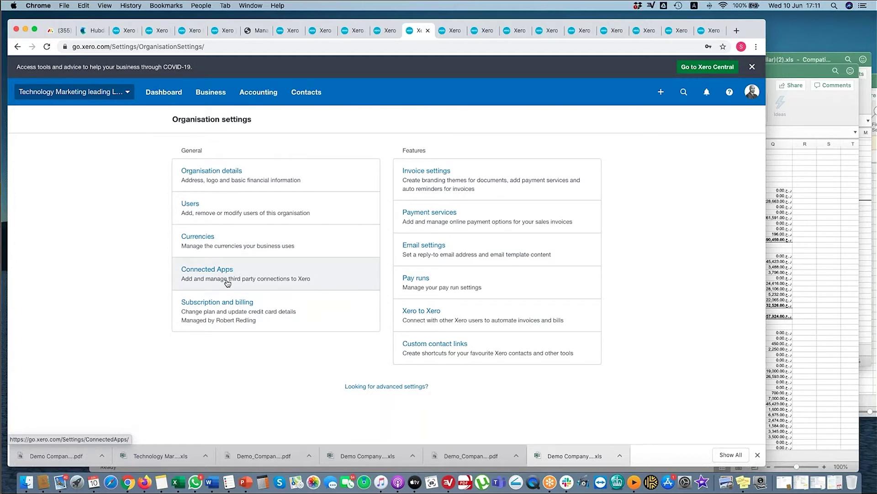
# - Check subscription and billing details, then go to Invoice settings
pyautogui.click(233, 303)
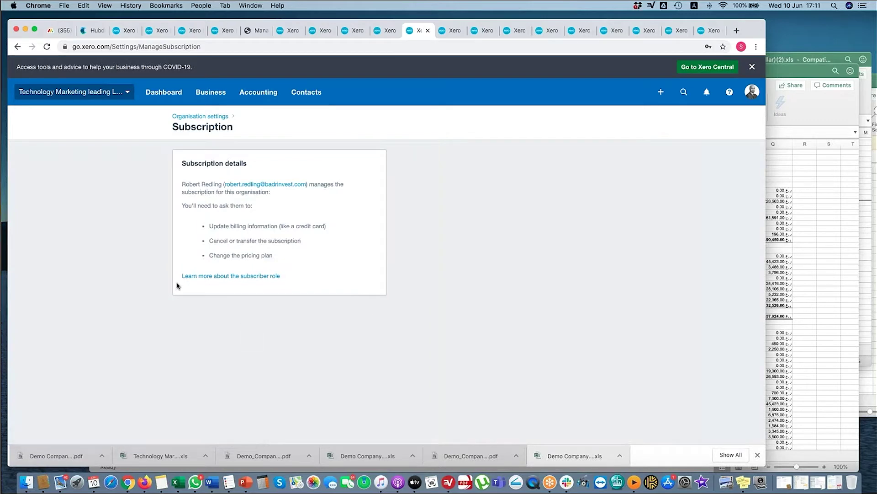
pyautogui.click(189, 117)
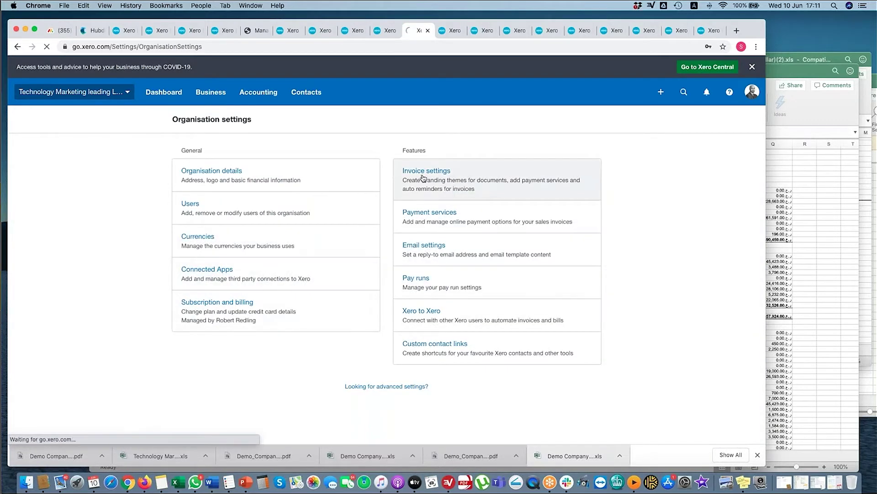
pyautogui.click(423, 176)
# - Scroll through the Tax Invoice, Non-Tax Invoice and Sample branding themes
pyautogui.scroll(-10, 291, 333)
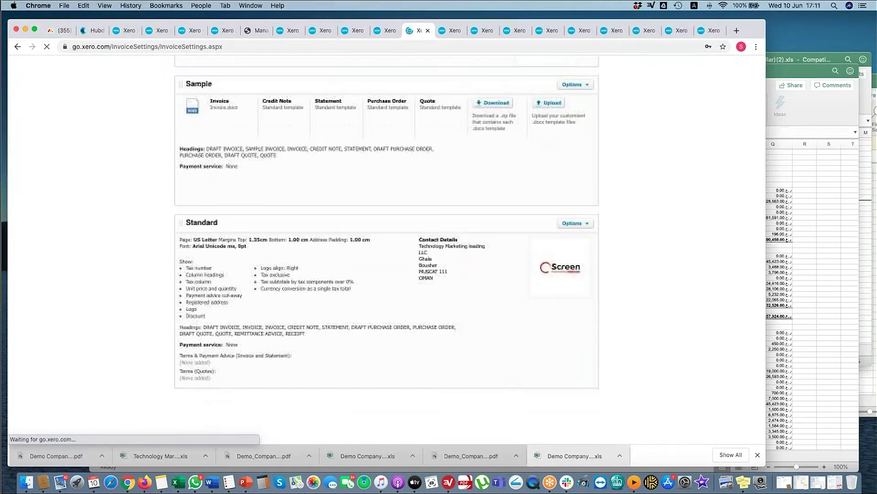
pyautogui.scroll(5, 413, 227)
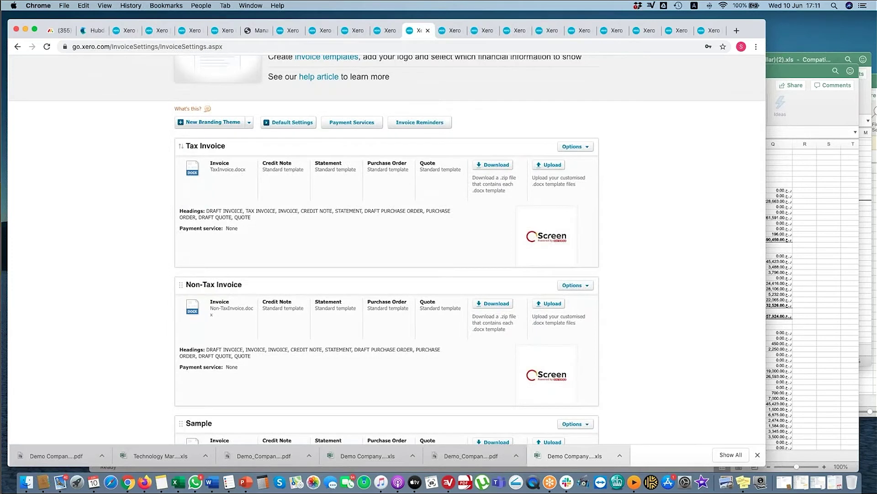
pyautogui.scroll(1, 205, 138)
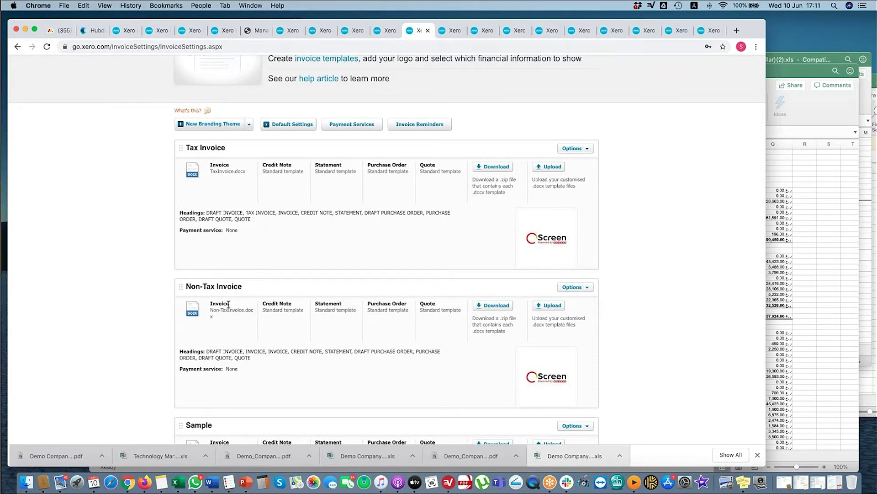
pyautogui.scroll(-5, 228, 304)
pyautogui.scroll(3, 443, 268)
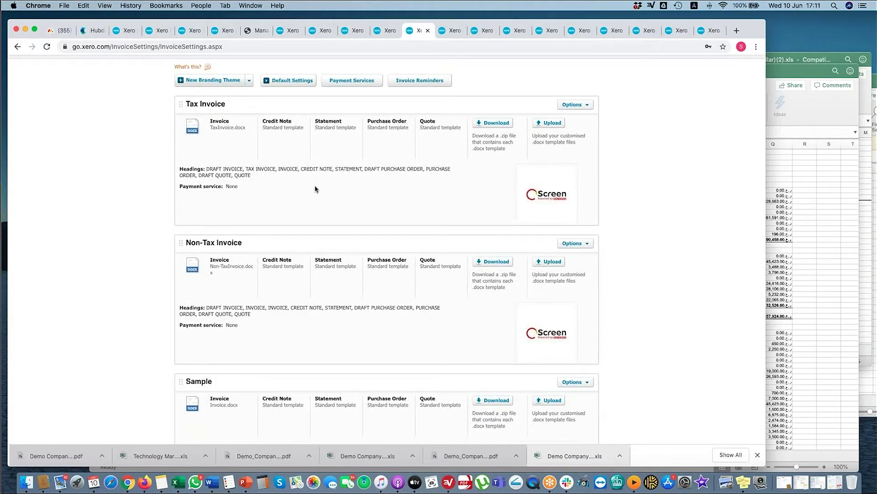
pyautogui.scroll(3, 316, 189)
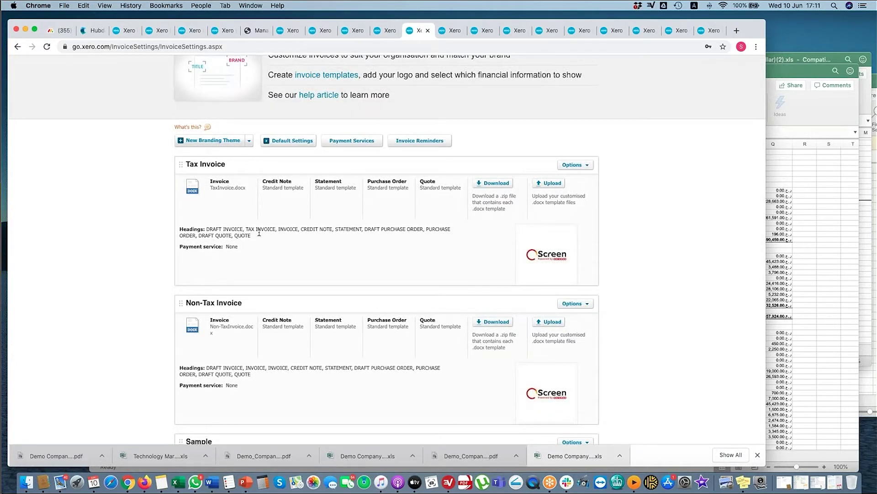
pyautogui.scroll(3, 260, 233)
pyautogui.click(211, 76)
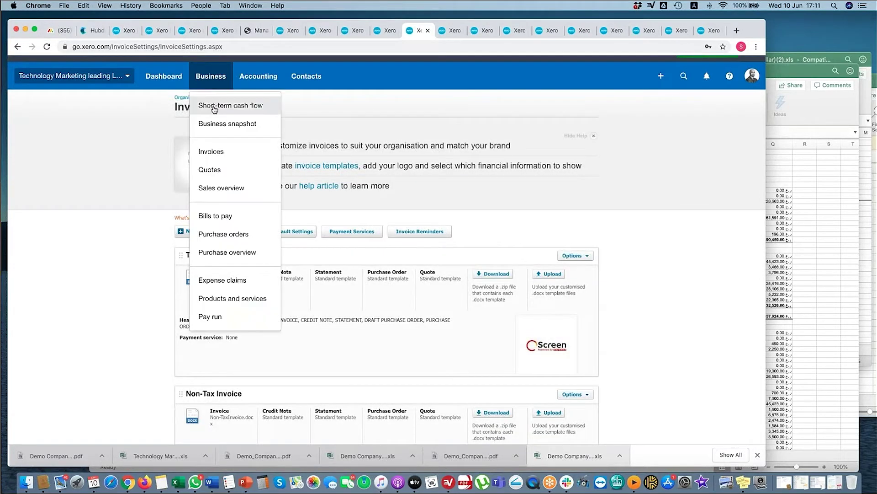
# - Start a new invoice, check its branding theme options, and discard it
pyautogui.click(214, 156)
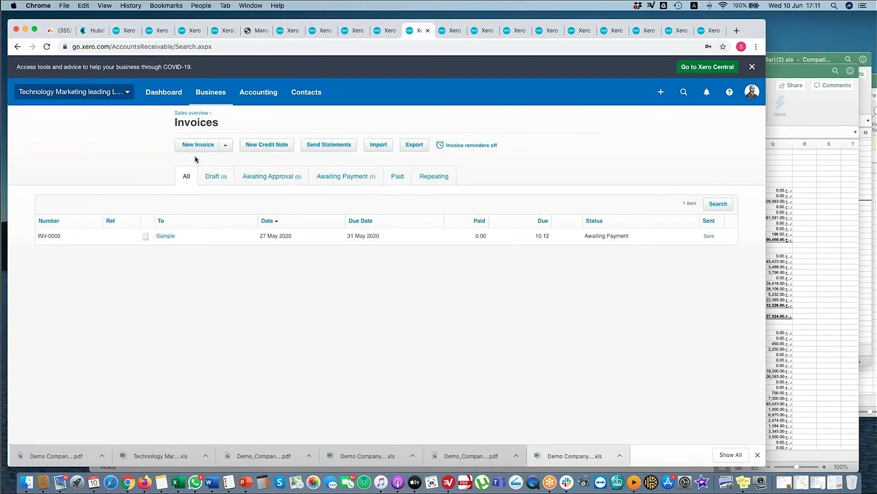
pyautogui.click(198, 144)
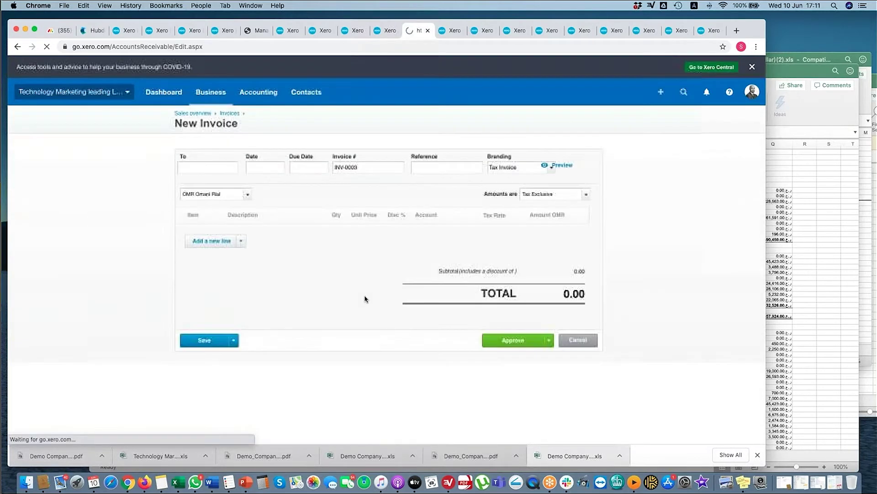
pyautogui.click(527, 168)
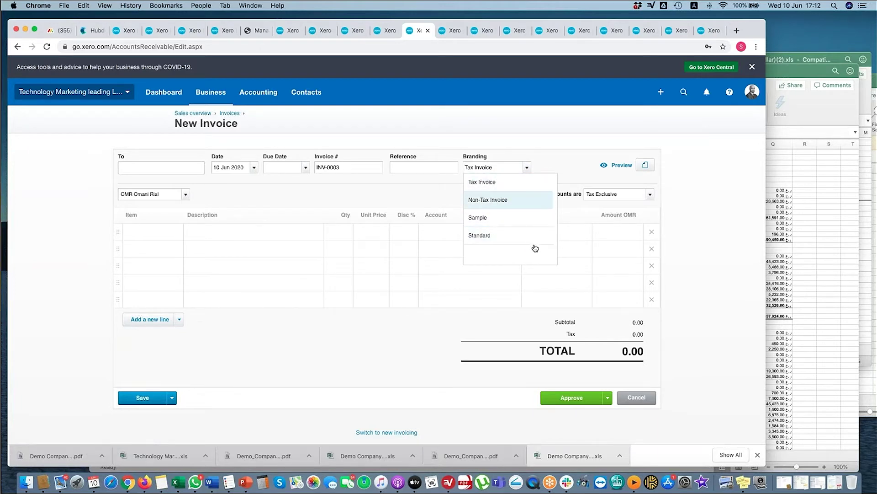
pyautogui.click(636, 397)
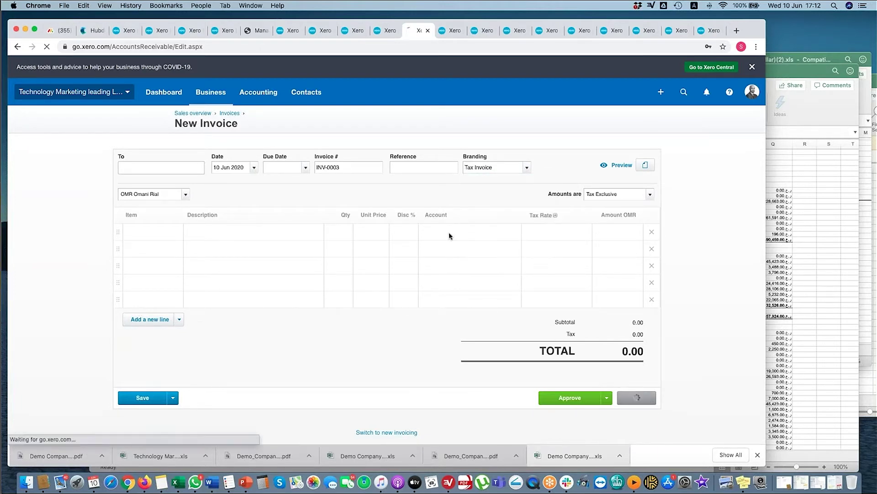
pyautogui.click(390, 31)
# - Open the demo company's Invoice settings from its Organisation settings
pyautogui.click(358, 30)
pyautogui.click(92, 92)
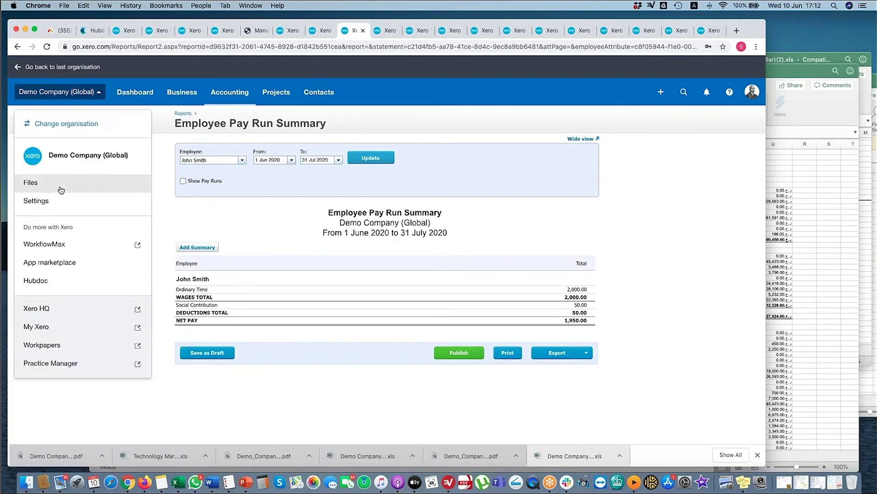
pyautogui.click(59, 204)
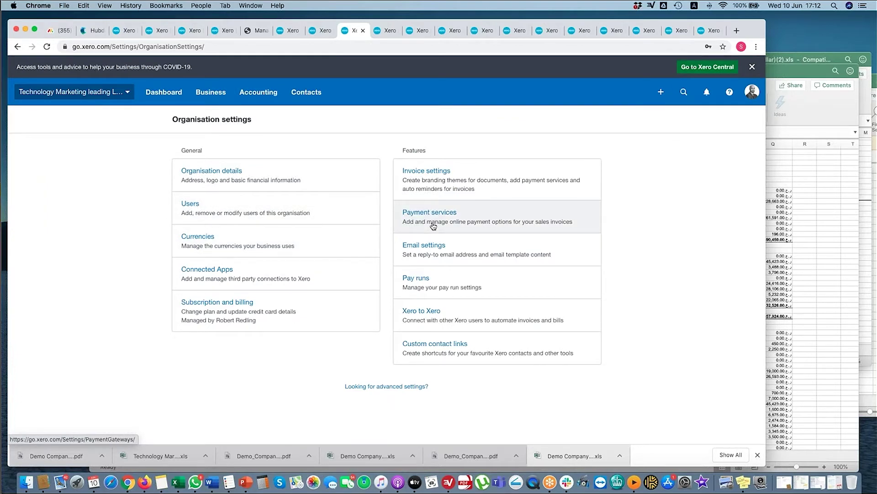
pyautogui.click(425, 177)
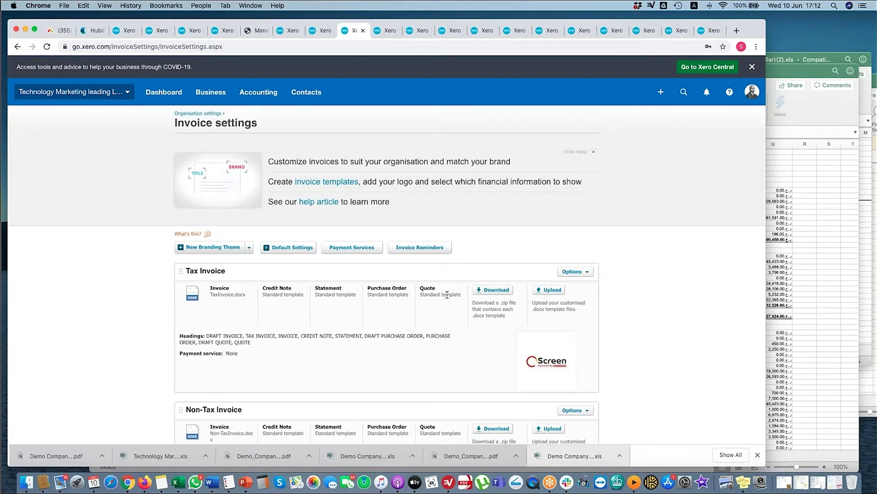
# - Bring up the Tax Invoice theme's template upload and dismiss it without uploading
pyautogui.scroll(-10, 413, 316)
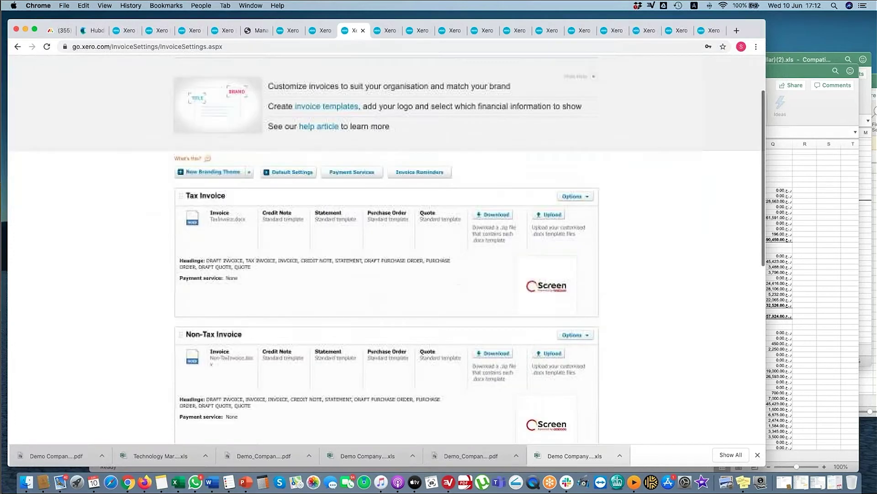
pyautogui.scroll(4, 416, 314)
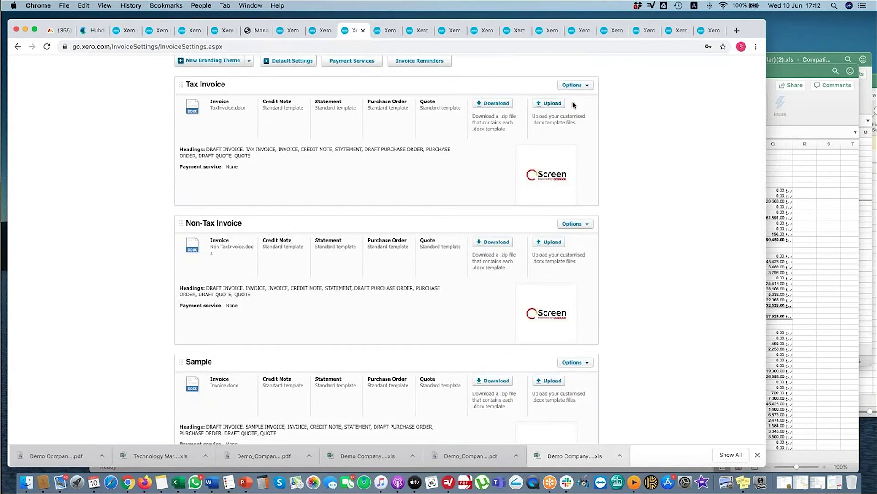
pyautogui.click(551, 103)
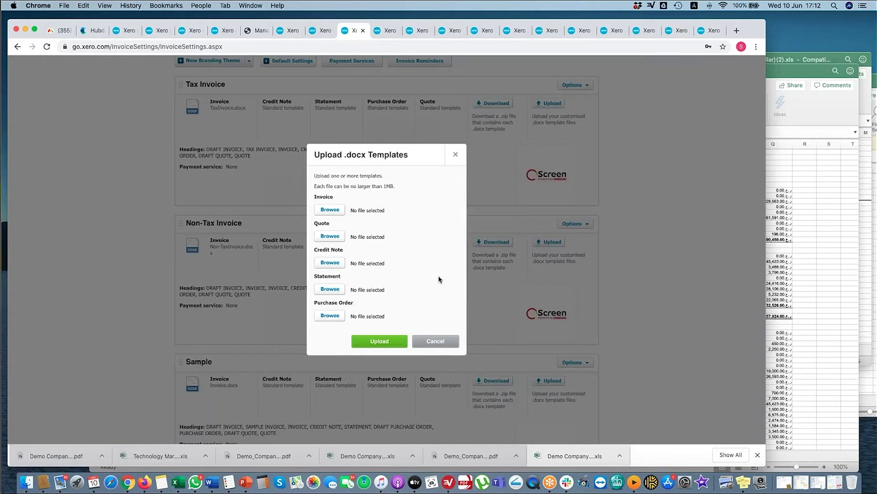
pyautogui.click(435, 341)
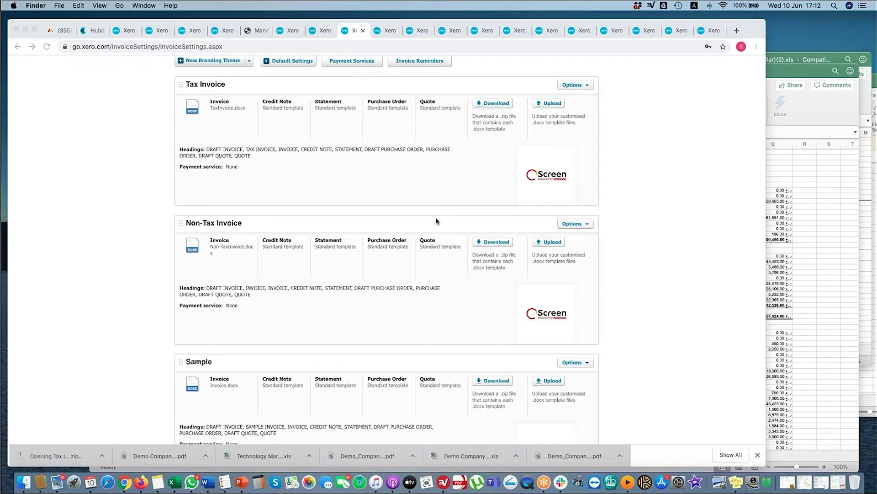
# - Open TaxInvoice.docx from the Tax Invoice Templates folder in Word
pyautogui.doubleClick(600, 132)
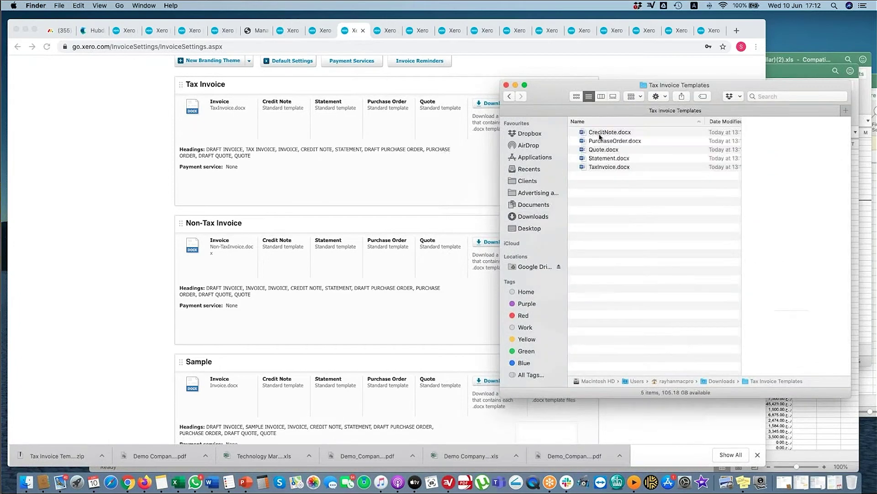
pyautogui.doubleClick(604, 167)
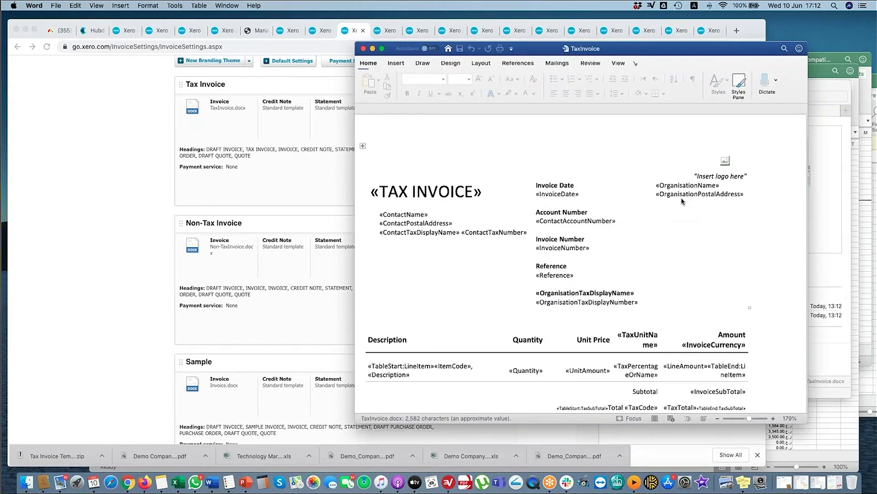
pyautogui.scroll(-5, 482, 245)
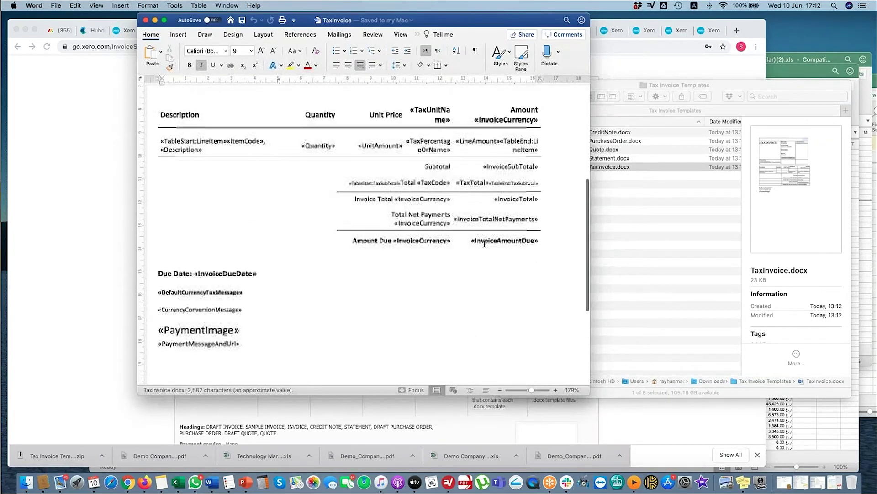
pyautogui.scroll(2, 275, 274)
# - Replace the «InvoiceDueDate» line with test text and select the «Quantity» placeholder
pyautogui.doubleClick(192, 319)
pyautogui.press('BackSpace')
pyautogui.press('BackSpace')
pyautogui.press('BackSpace')
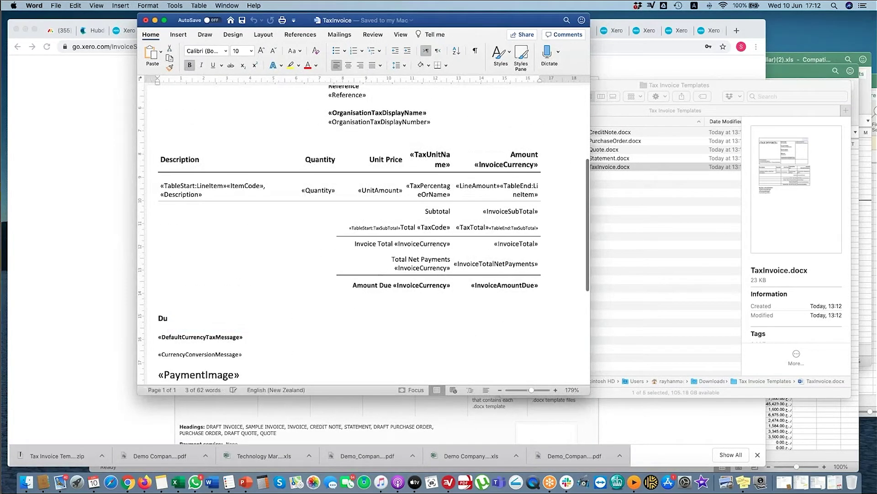
pyautogui.write('HDLIUEWFLUSDBNL')
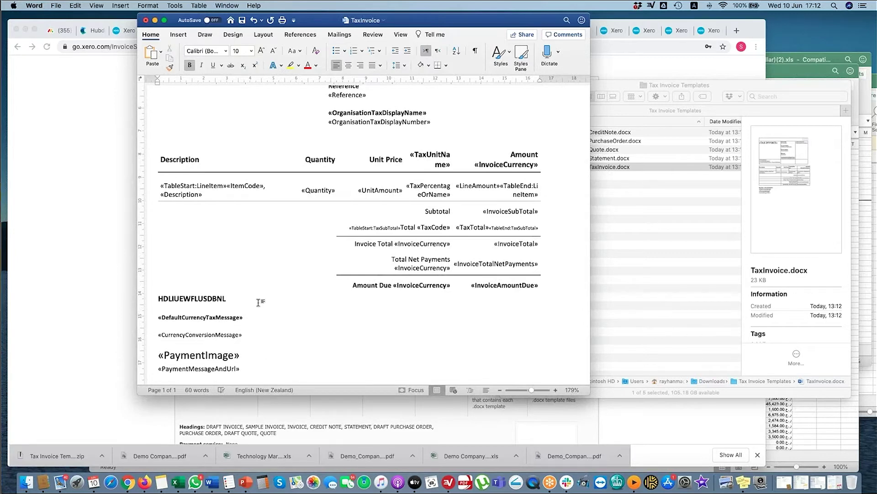
pyautogui.scroll(-3, 257, 302)
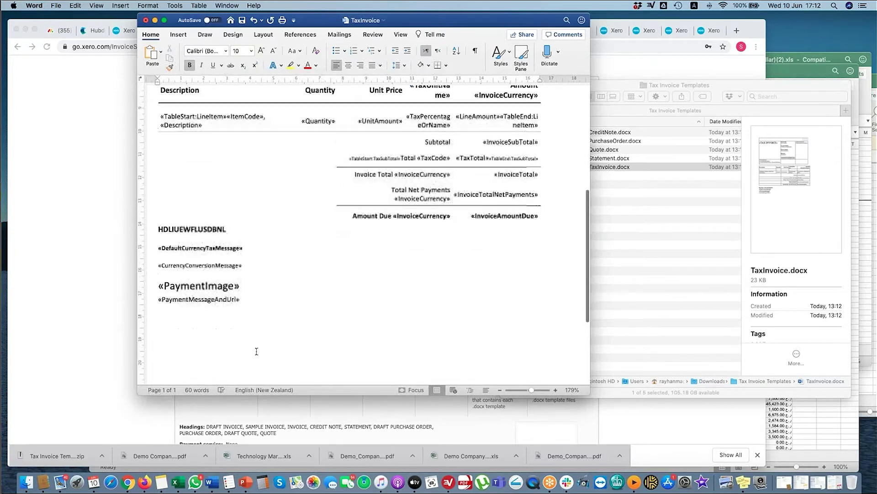
pyautogui.click(250, 348)
pyautogui.scroll(5, 295, 310)
pyautogui.doubleClick(307, 231)
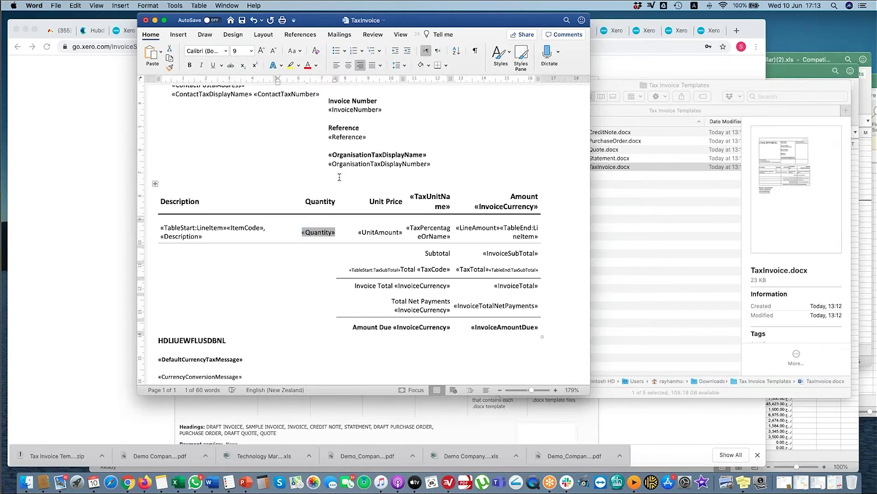
pyautogui.scroll(2, 339, 177)
pyautogui.scroll(-3, 340, 177)
pyautogui.scroll(4, 343, 183)
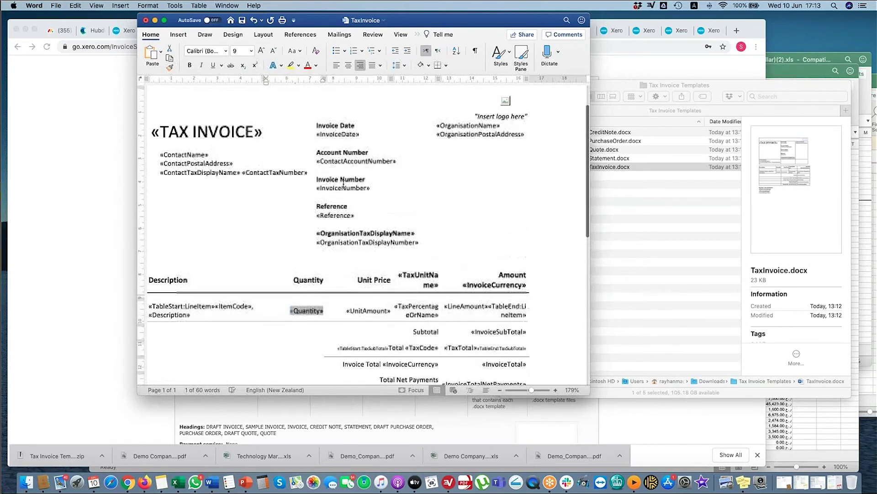
pyautogui.scroll(1, 344, 251)
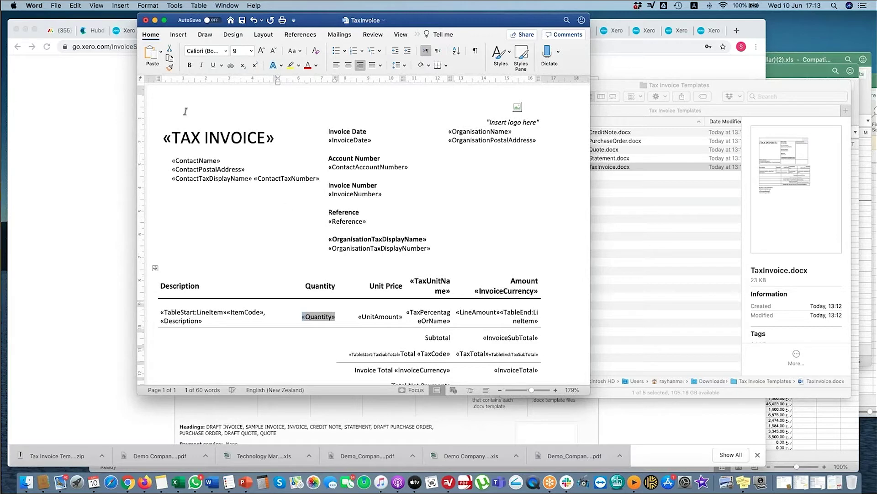
pyautogui.scroll(-1, 498, 141)
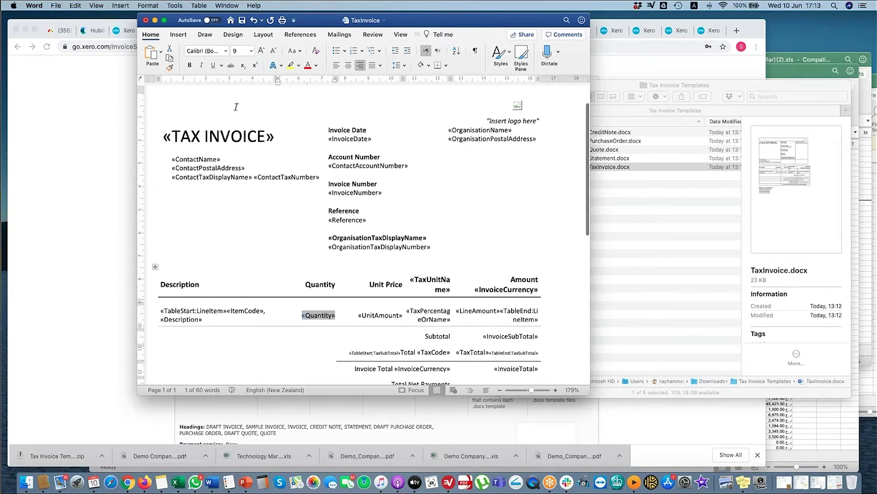
# - Close TaxInvoice.docx without saving the changes
pyautogui.click(146, 20)
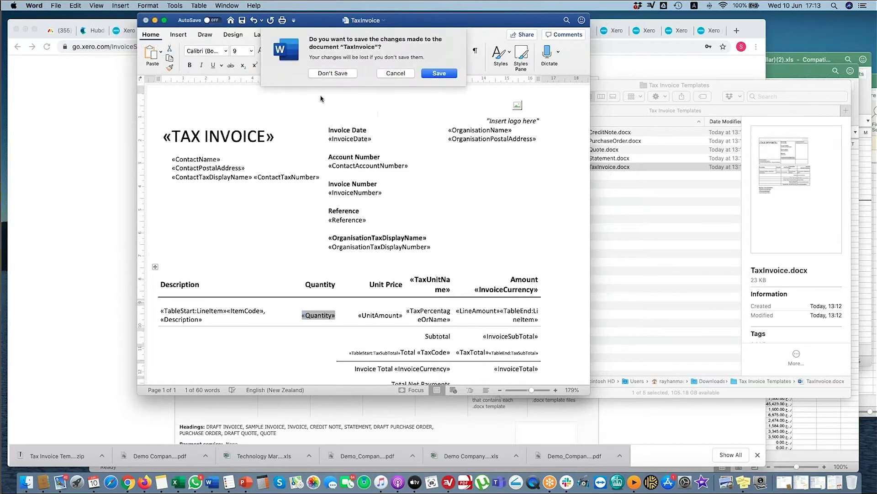
pyautogui.click(333, 71)
pyautogui.click(146, 225)
# - Go to Get support on Xero Central from the Help options
pyautogui.scroll(-10, 286, 253)
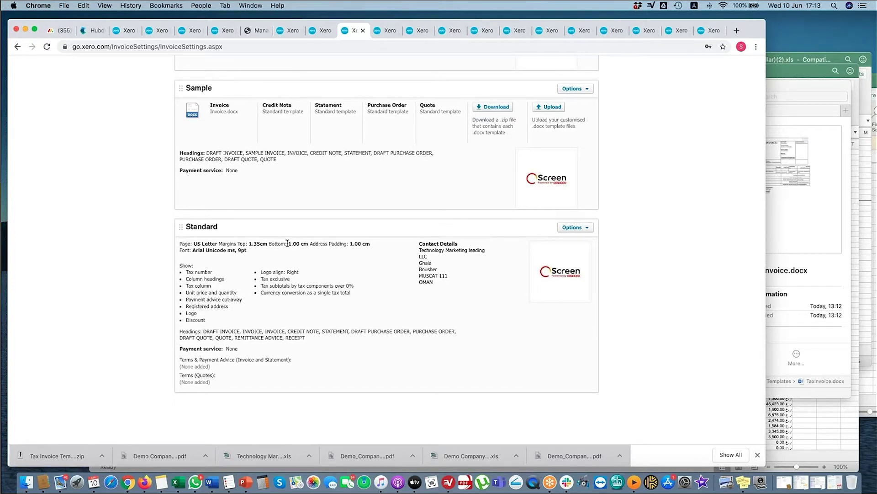
pyautogui.scroll(6, 640, 151)
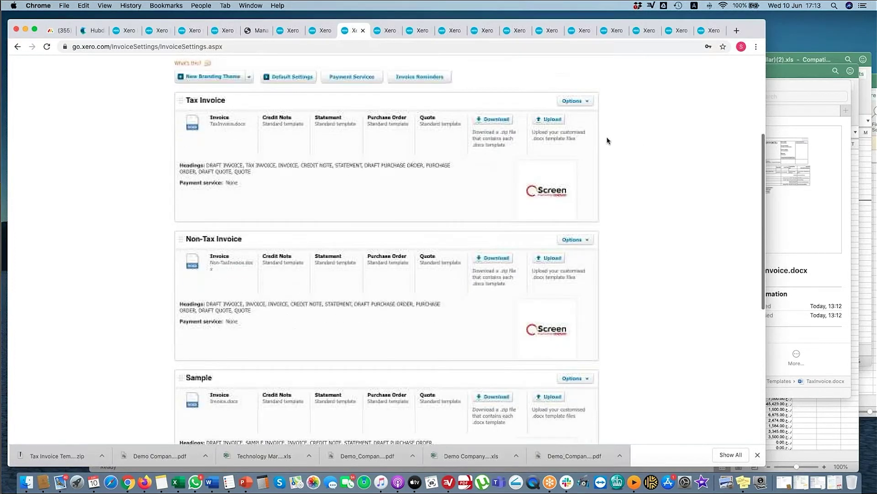
pyautogui.hotkey('ctrl', 'Tab')
pyautogui.click(728, 94)
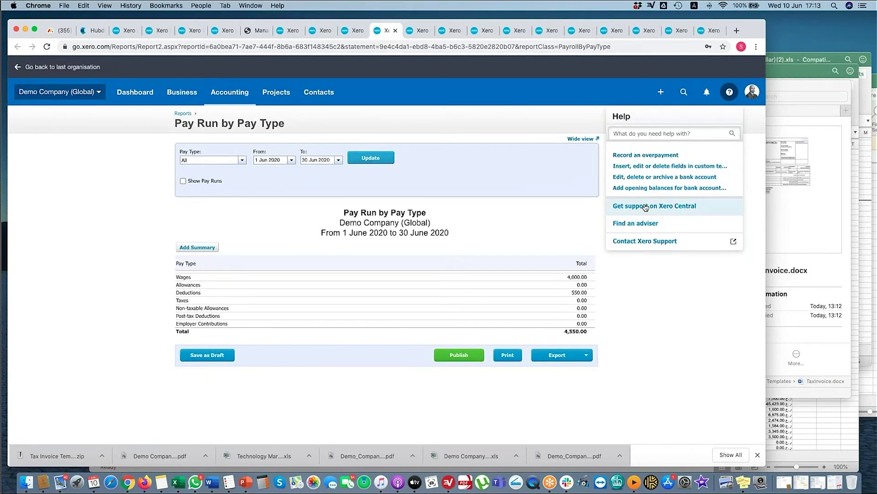
pyautogui.click(646, 207)
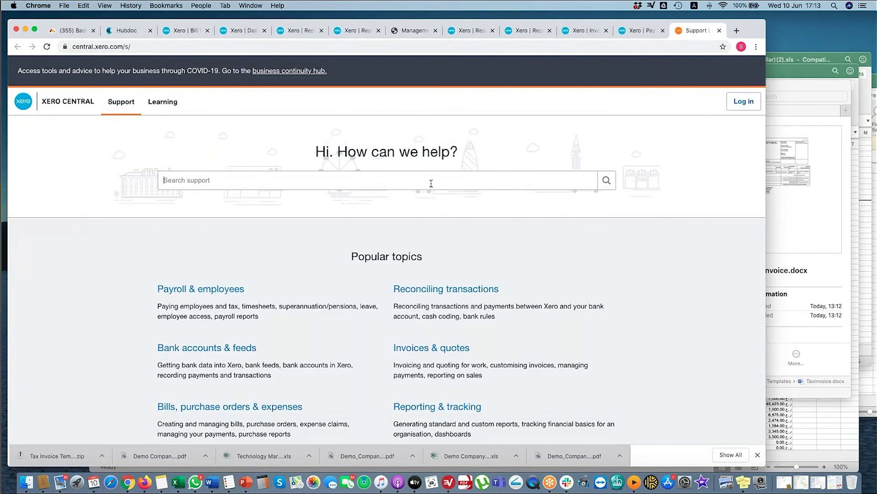
# - Search Xero Central for 'INVOICE TEMPLATE', then return to the Invoice settings tab
pyautogui.click(431, 183)
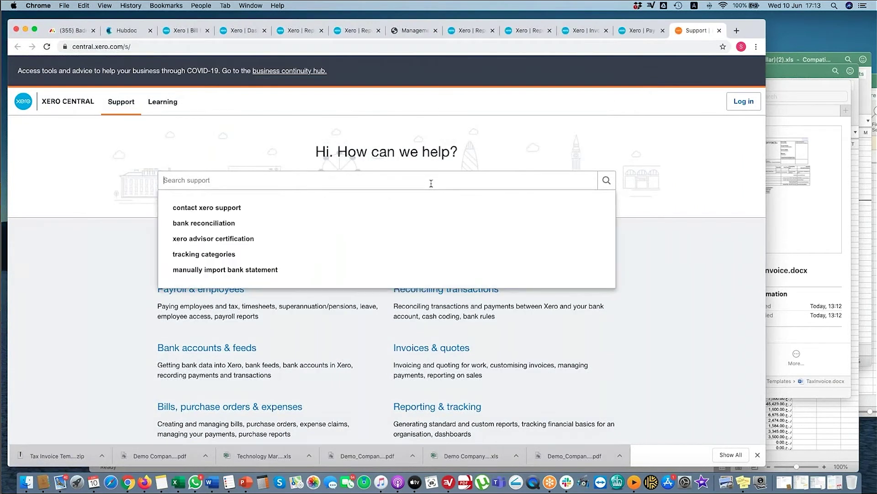
pyautogui.write('INVOICE TEMPLAT')
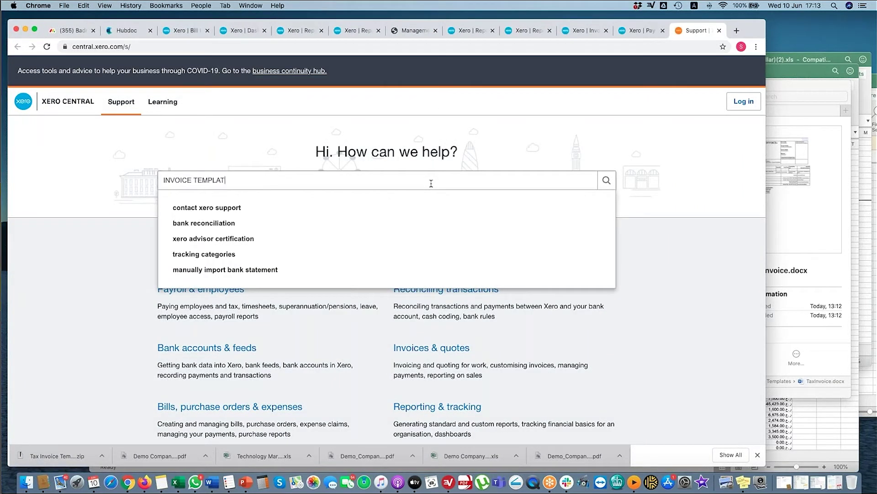
pyautogui.write('E')
pyautogui.press('Return')
pyautogui.scroll(-5, 438, 316)
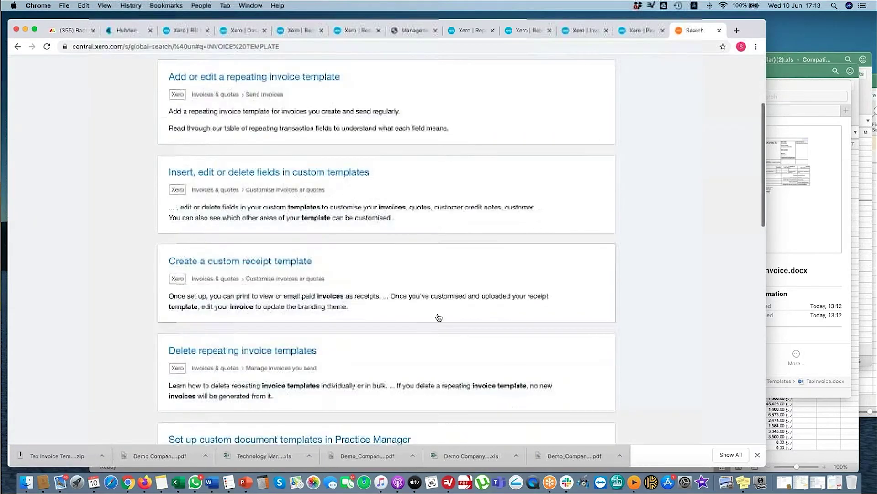
pyautogui.scroll(-10, 438, 317)
pyautogui.scroll(15, 441, 323)
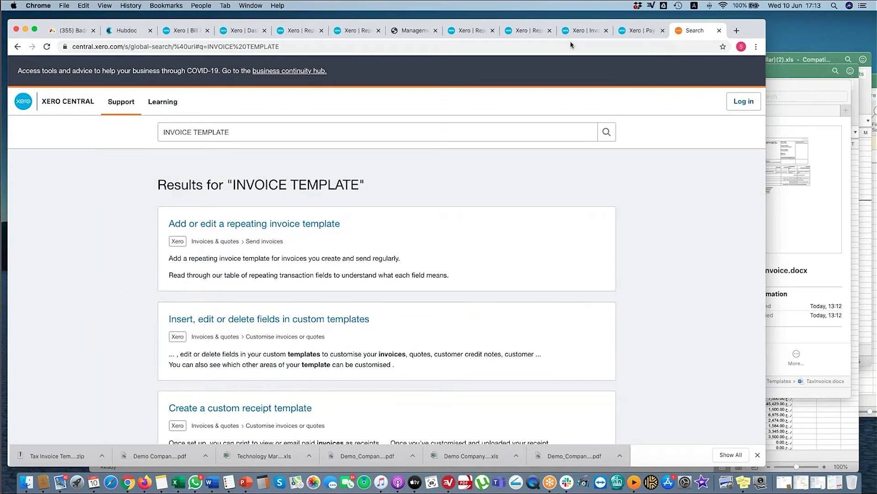
pyautogui.click(636, 31)
pyautogui.click(585, 30)
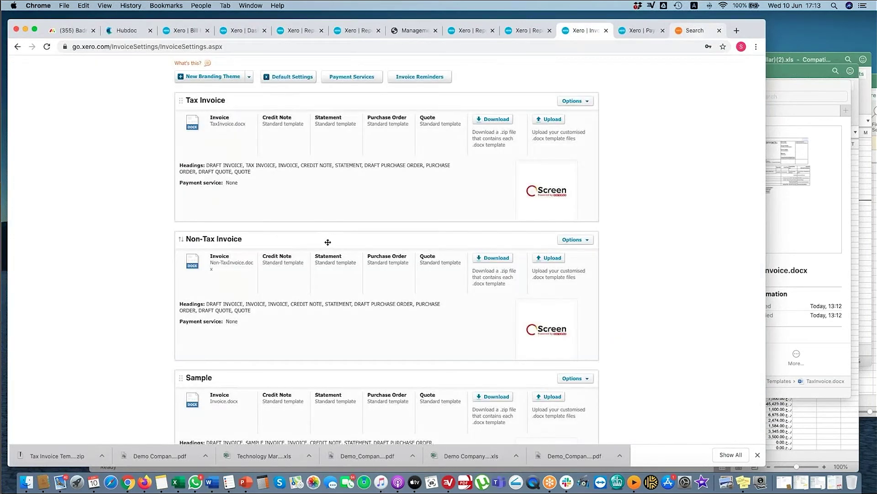
# - Try twice to edit the Standard branding theme, dismissing each error message
pyautogui.scroll(-10, 327, 242)
pyautogui.click(575, 224)
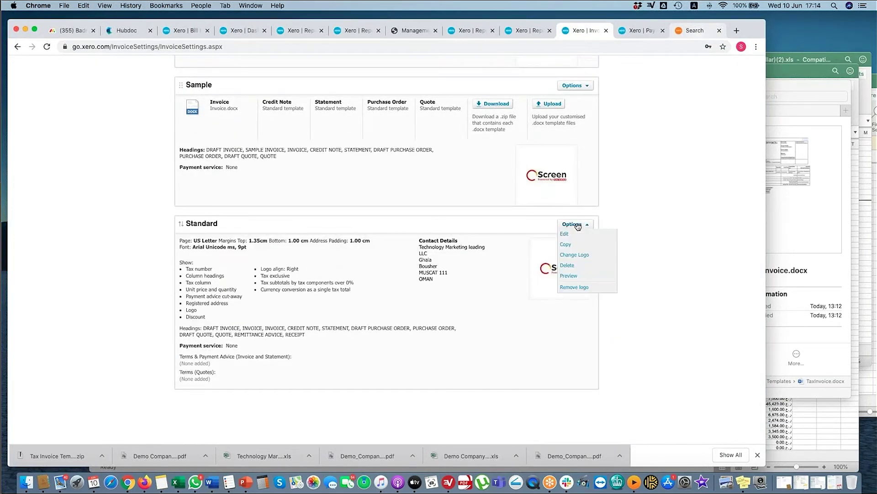
pyautogui.click(571, 234)
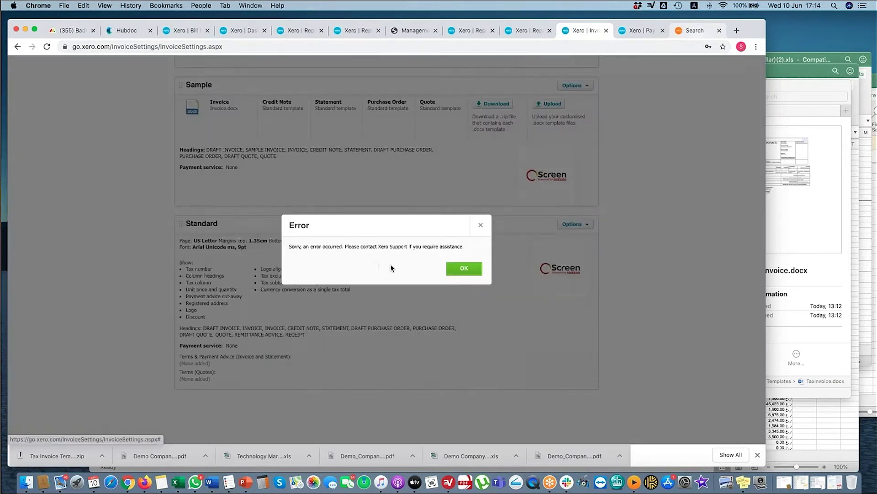
pyautogui.click(481, 229)
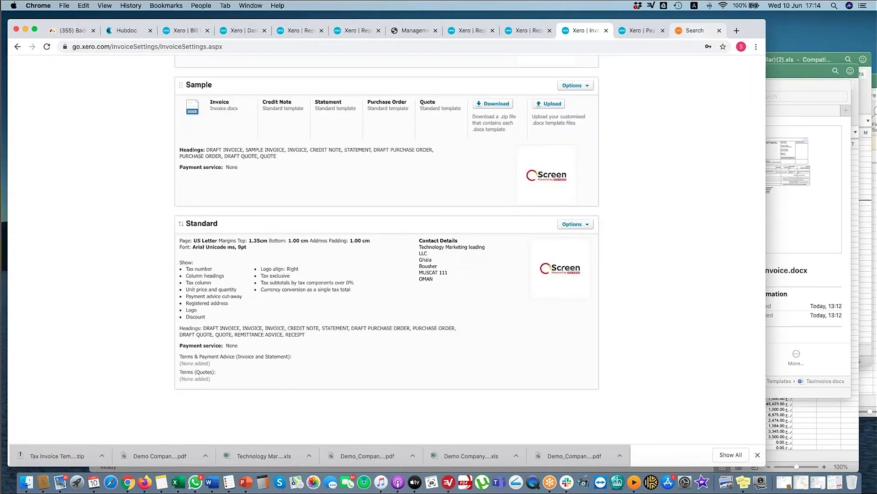
pyautogui.click(579, 224)
pyautogui.click(571, 234)
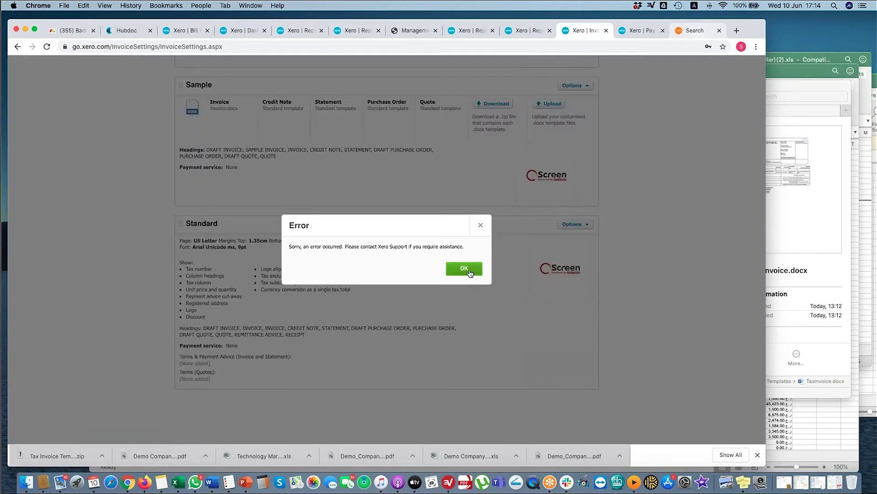
pyautogui.click(467, 270)
# - Try creating a new branding theme and dismiss the resulting error
pyautogui.scroll(2, 464, 278)
pyautogui.scroll(-10, 464, 276)
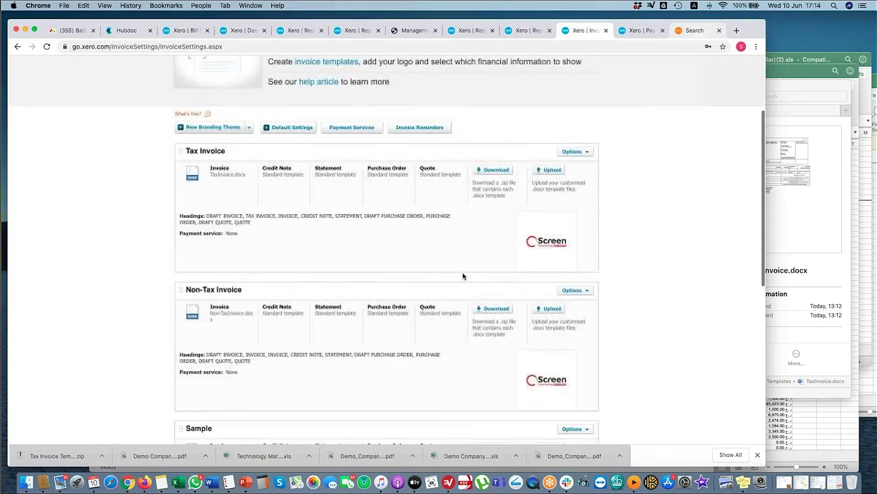
pyautogui.scroll(10, 335, 238)
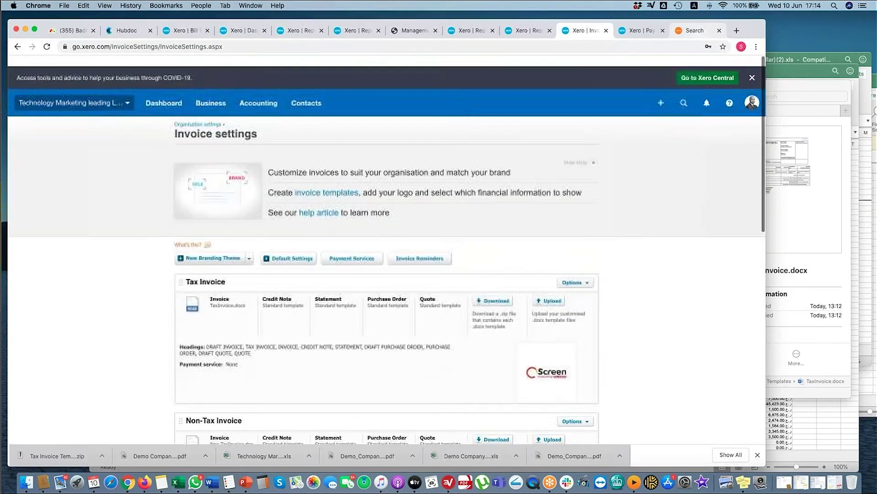
pyautogui.click(203, 247)
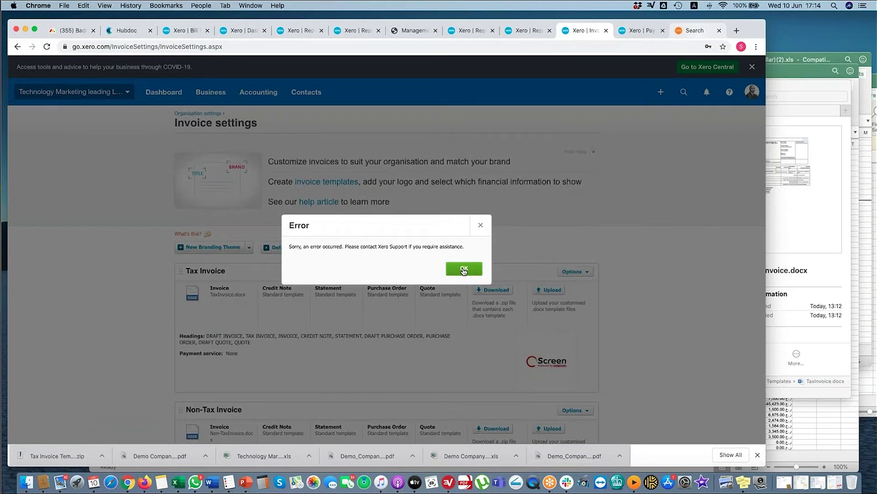
pyautogui.click(464, 270)
pyautogui.scroll(-2, 115, 122)
pyautogui.scroll(-2, 115, 123)
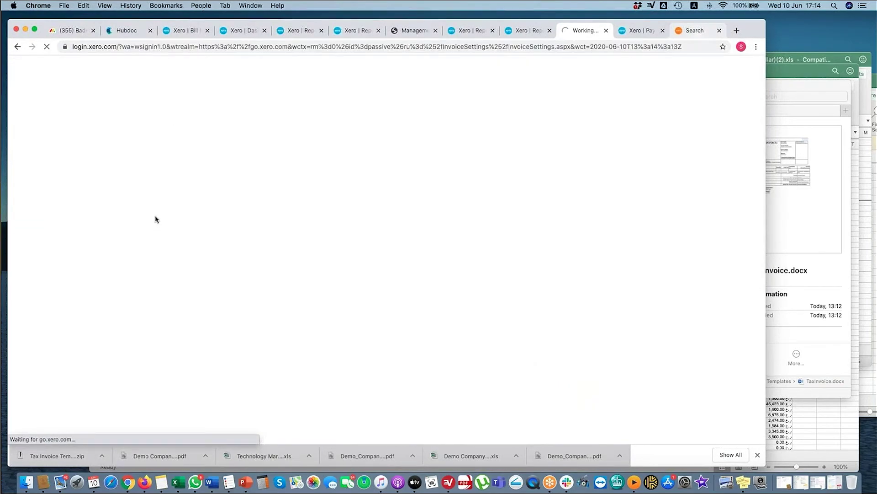
# - Switch back to the other organisation and close the unneeded report and management tabs
pyautogui.scroll(-12, 156, 219)
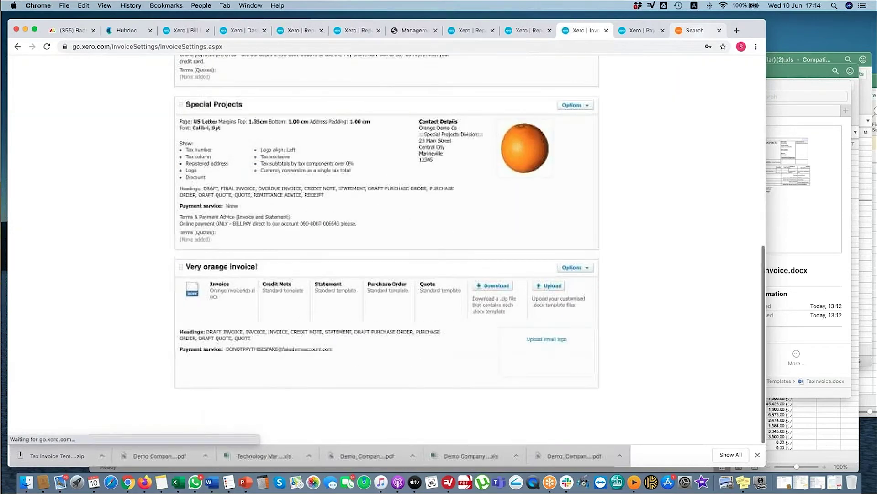
pyautogui.click(53, 93)
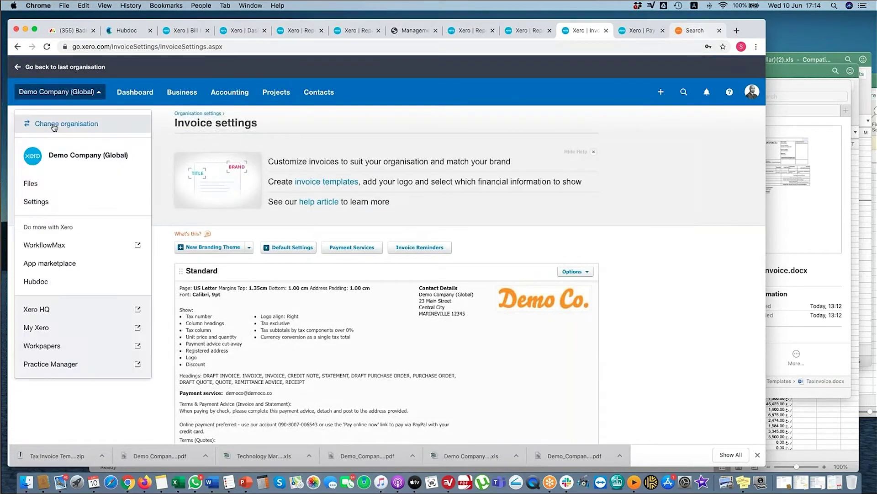
pyautogui.click(54, 125)
pyautogui.click(69, 149)
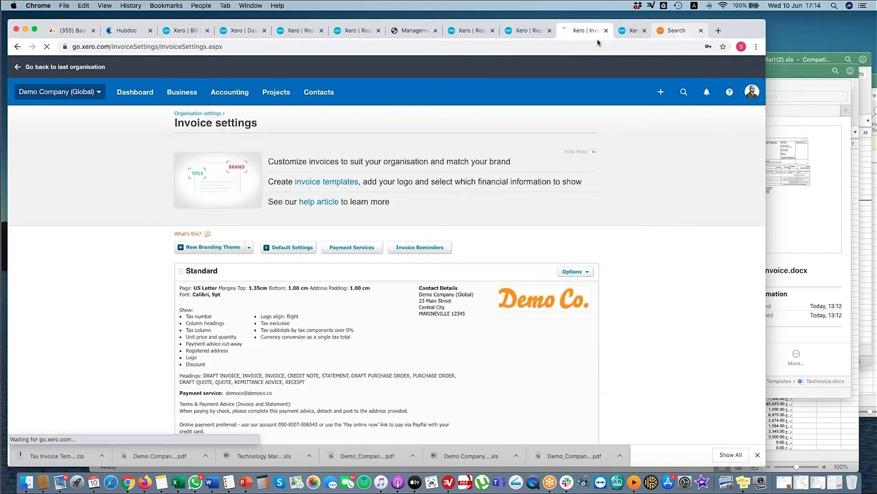
pyautogui.click(549, 31)
pyautogui.click(492, 31)
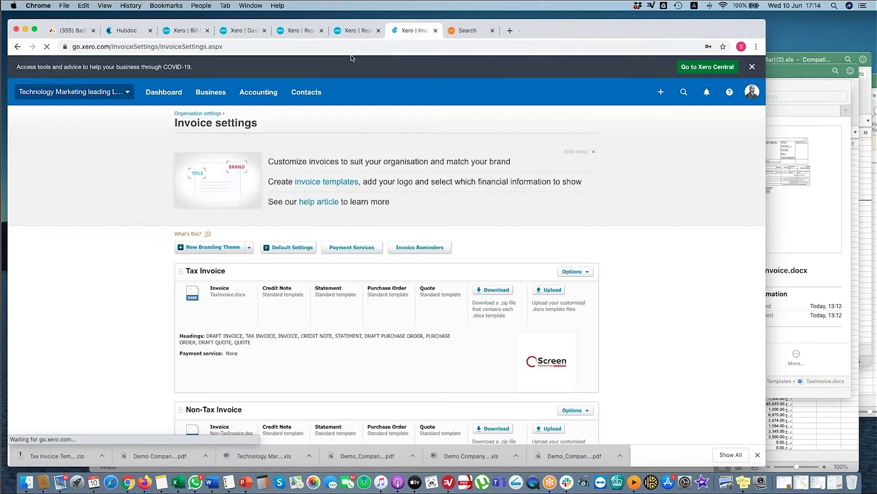
pyautogui.click(435, 31)
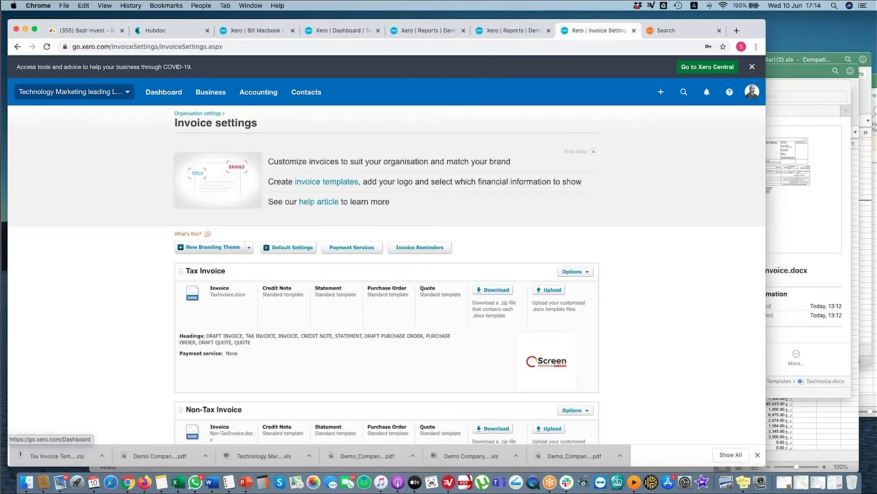
# - Edit the Standard theme, review its credit card and PayPal payment service choices, then cancel
pyautogui.scroll(-10, 437, 292)
pyautogui.click(575, 224)
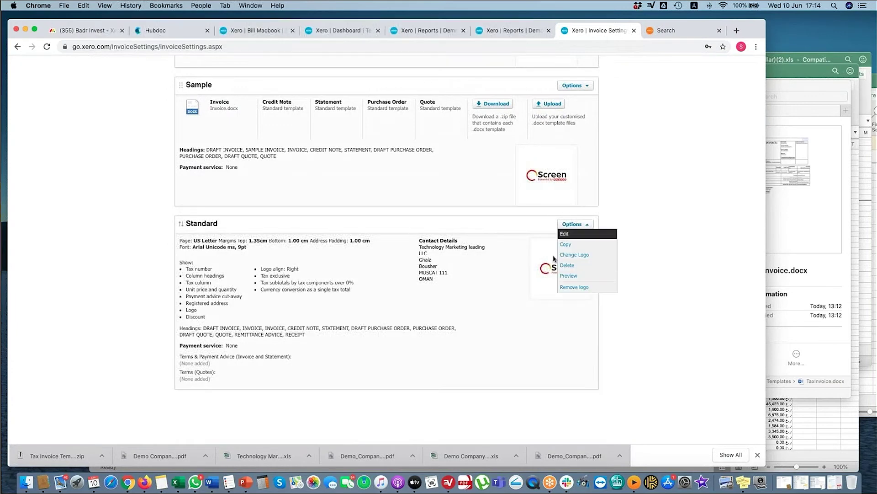
pyautogui.click(565, 233)
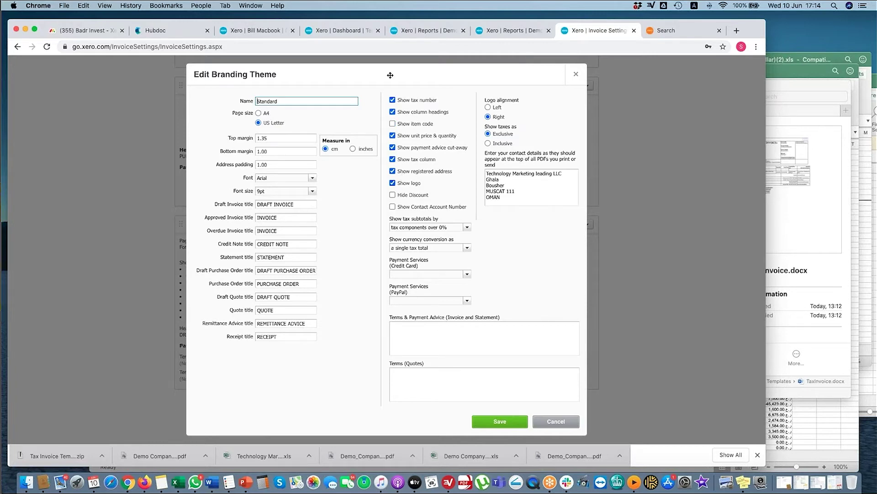
pyautogui.click(467, 274)
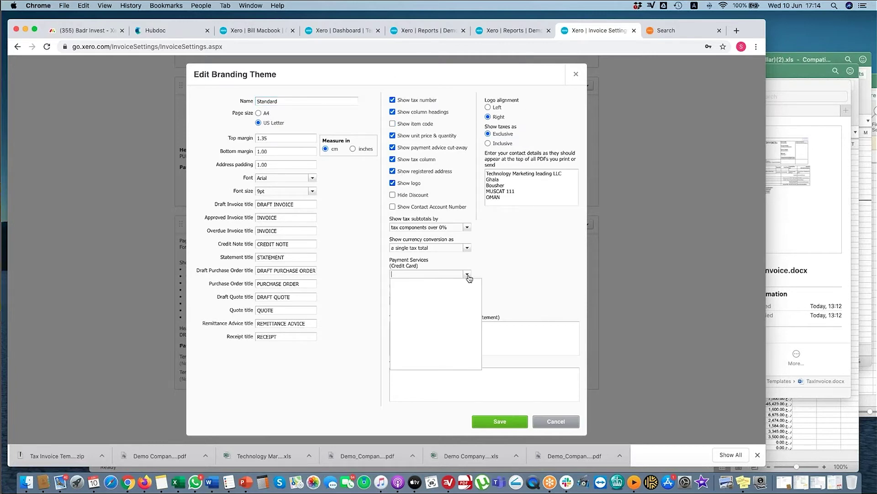
pyautogui.click(468, 277)
pyautogui.click(466, 302)
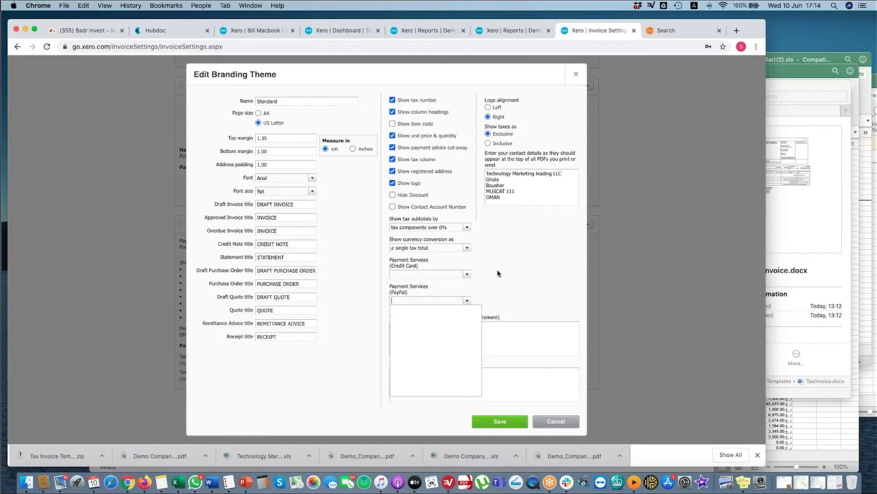
pyautogui.click(500, 276)
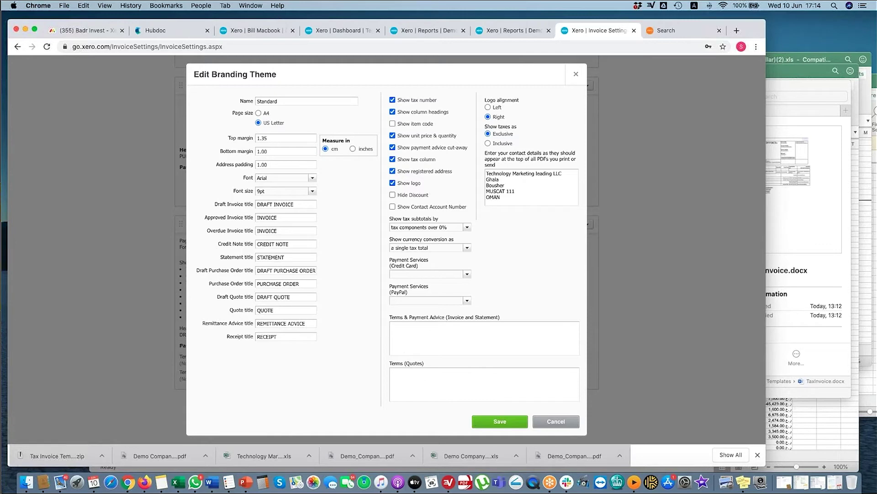
pyautogui.click(556, 421)
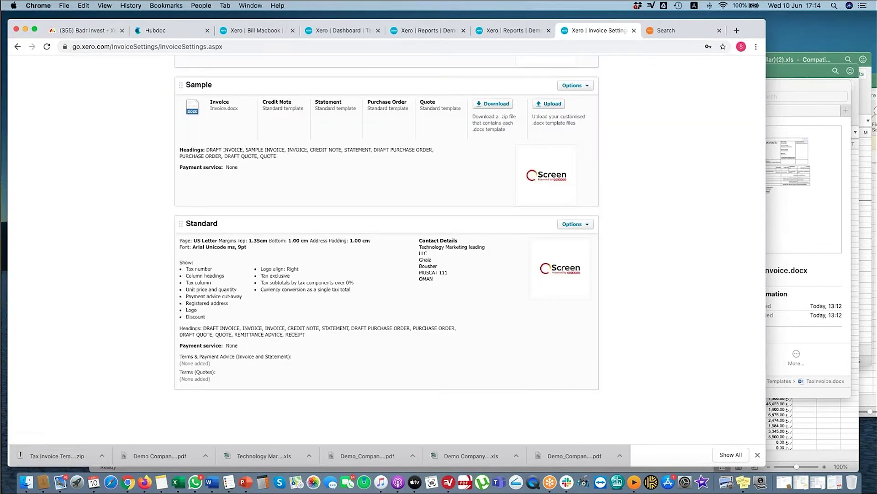
# - Return to Organisation settings via the organisation menu
pyautogui.scroll(10, 423, 212)
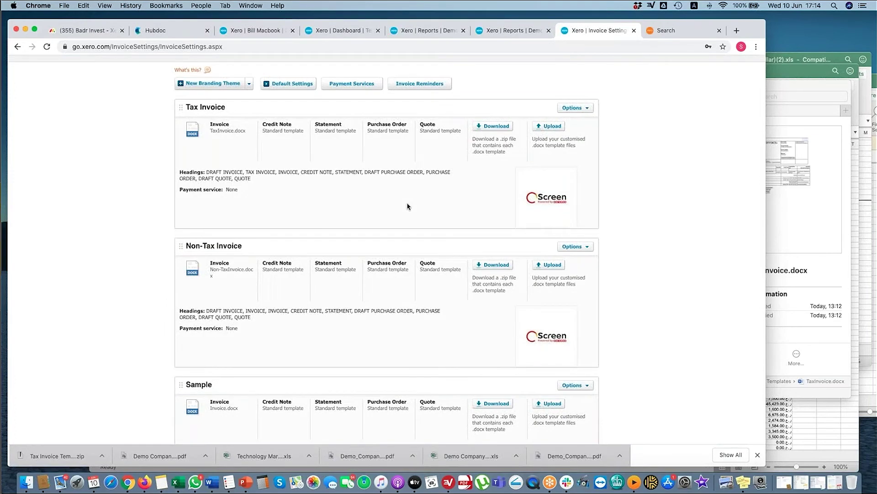
pyautogui.scroll(2, 234, 157)
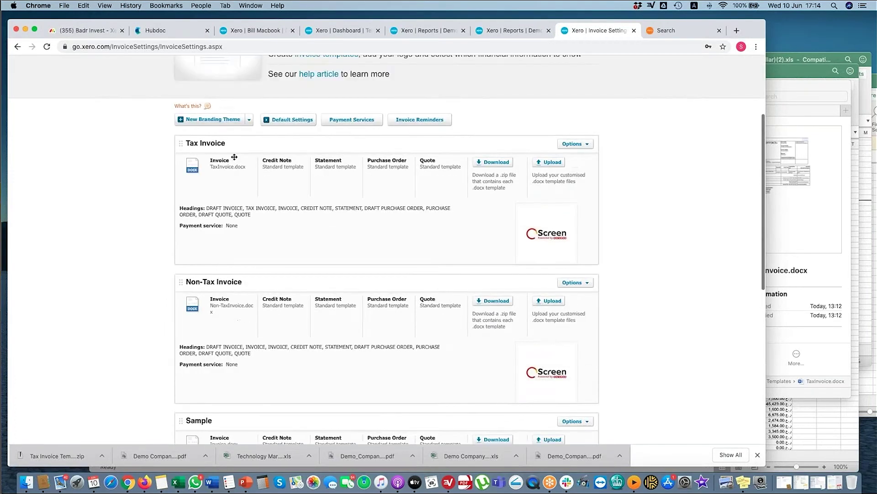
pyautogui.scroll(3, 234, 157)
pyautogui.click(73, 92)
pyautogui.click(34, 206)
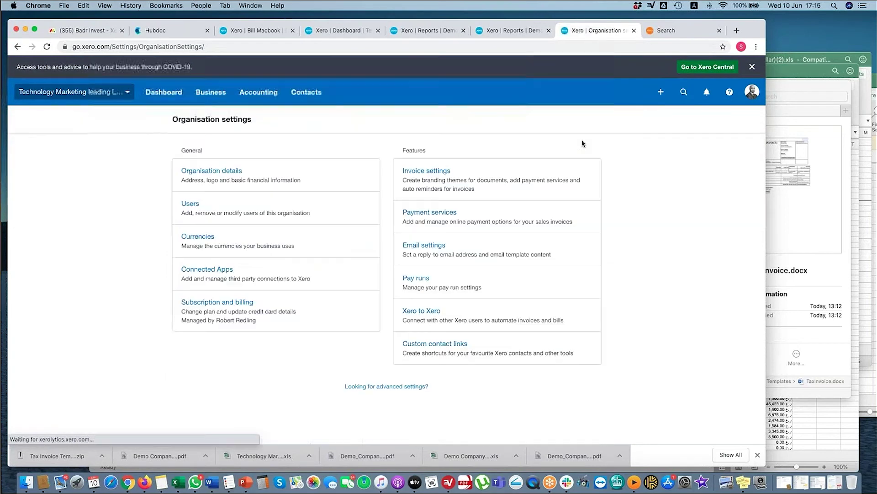
pyautogui.click(430, 219)
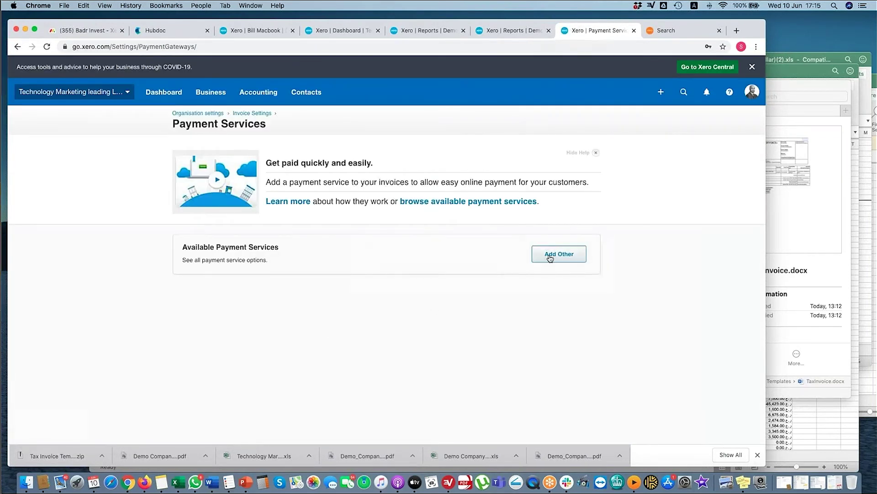
pyautogui.click(550, 259)
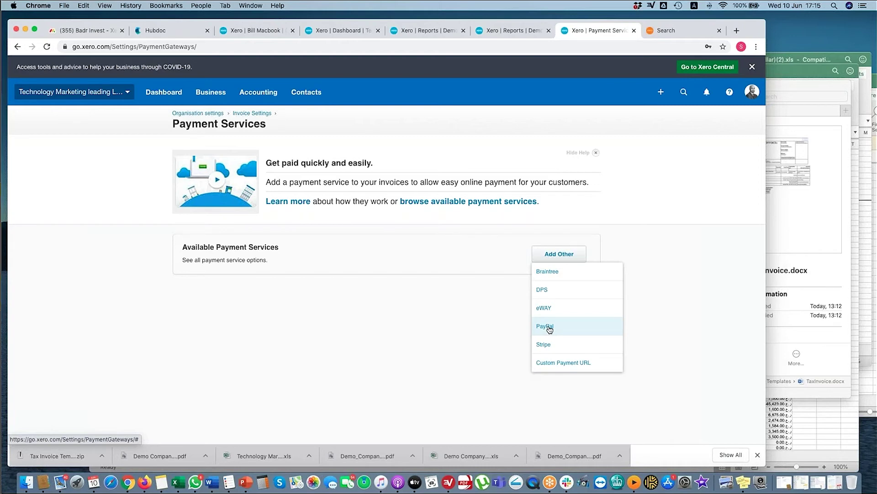
pyautogui.click(489, 317)
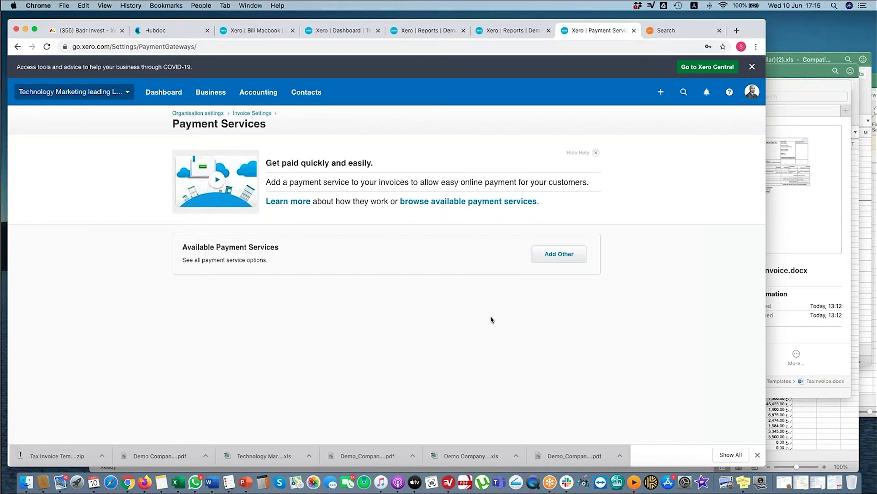
pyautogui.click(557, 258)
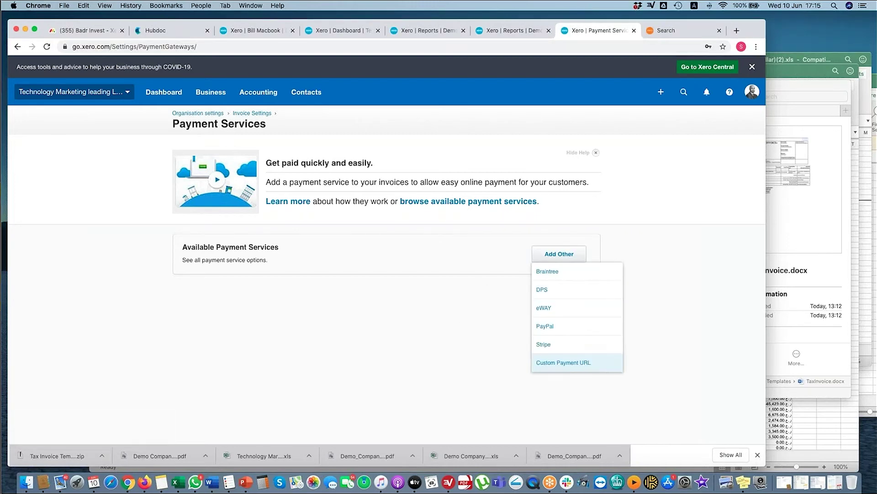
pyautogui.click(198, 113)
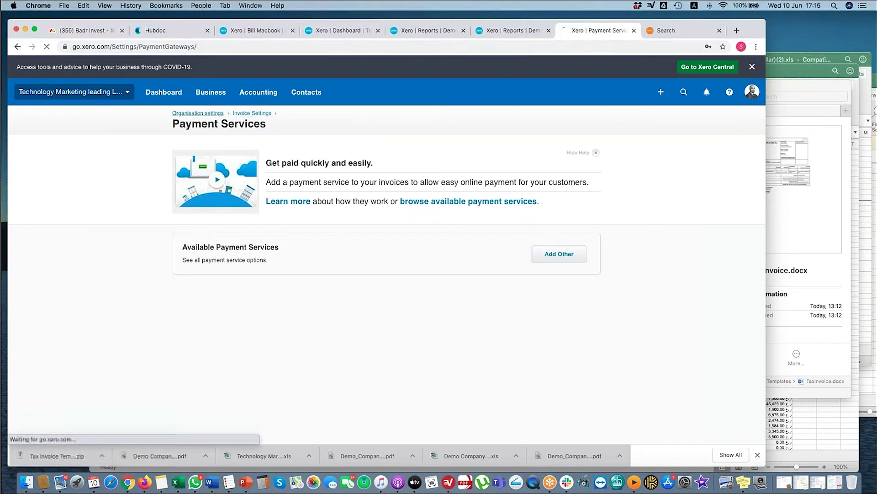
# - Open Email settings, check the sender address, and expand the list of email templates
pyautogui.click(414, 246)
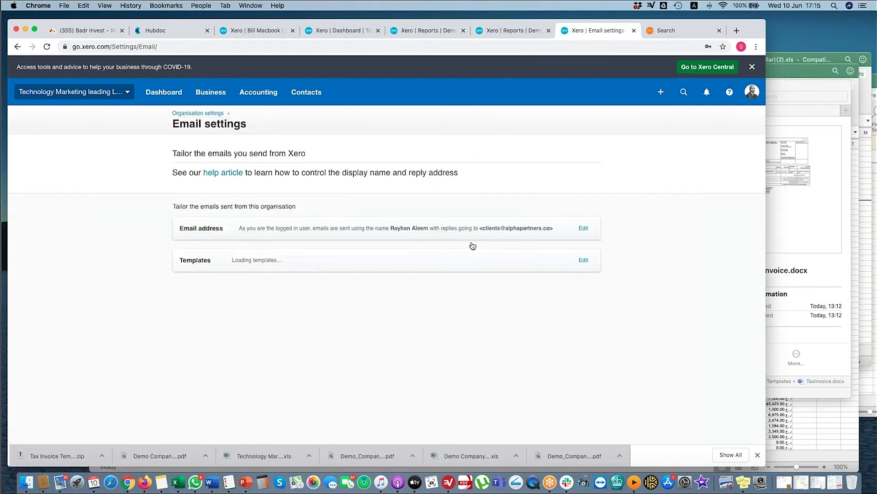
pyautogui.click(517, 235)
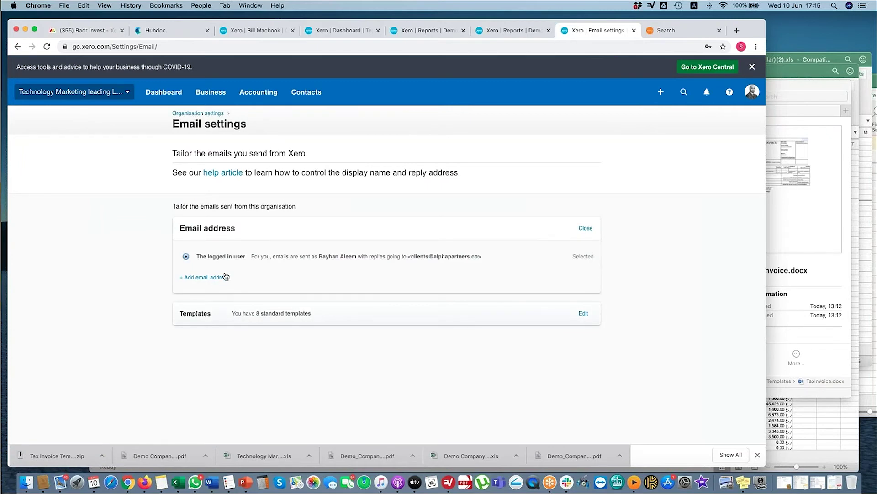
pyautogui.click(522, 304)
pyautogui.scroll(-3, 343, 364)
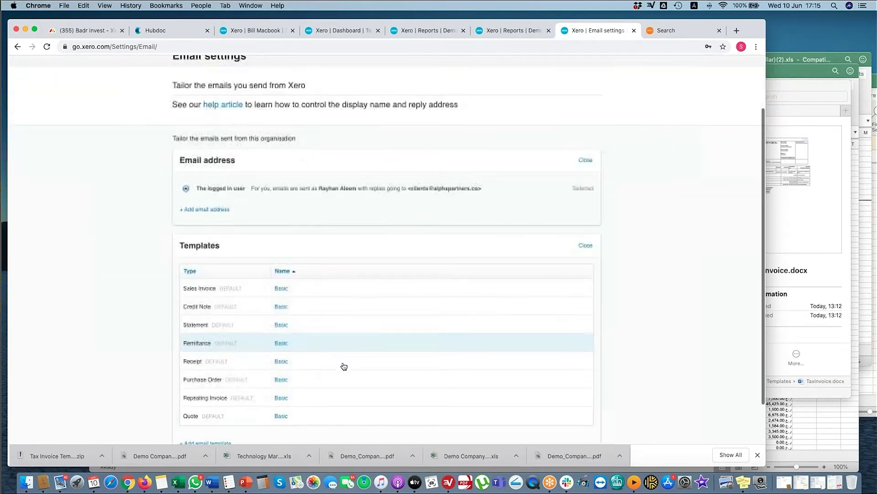
pyautogui.scroll(-2, 320, 343)
# - Start a new email template and review its Type options and message placeholders
pyautogui.click(206, 394)
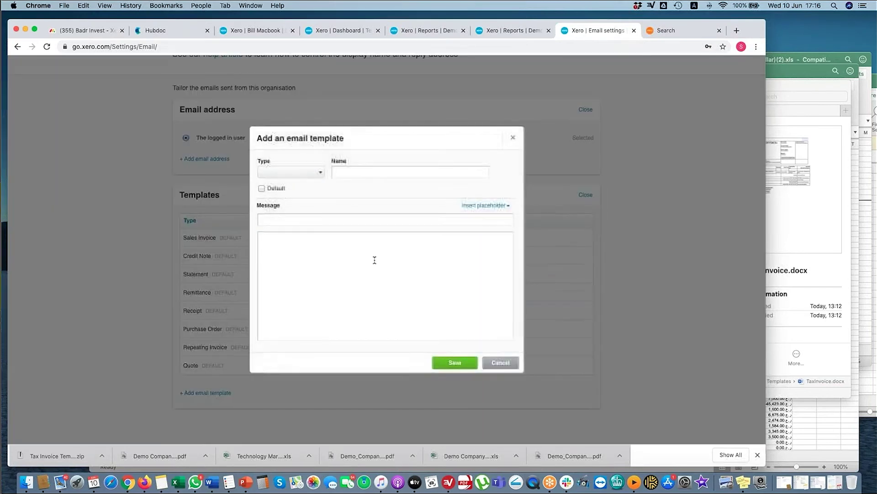
pyautogui.click(290, 172)
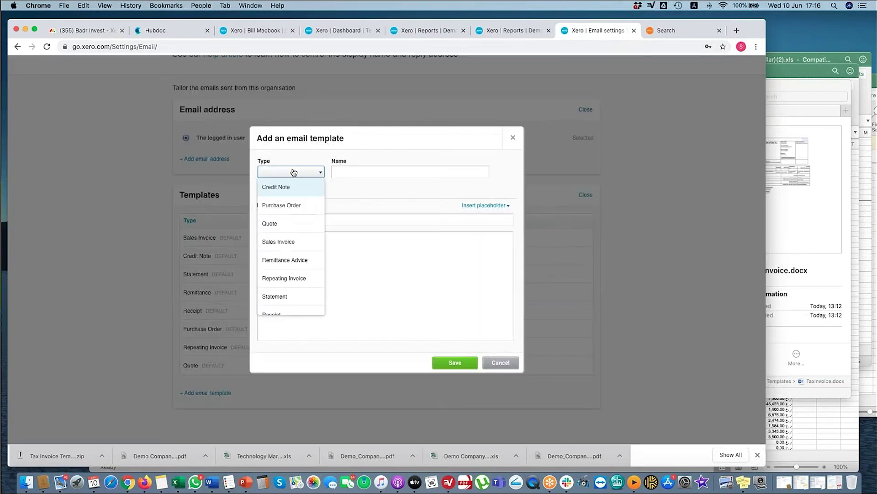
pyautogui.click(414, 207)
pyautogui.click(344, 241)
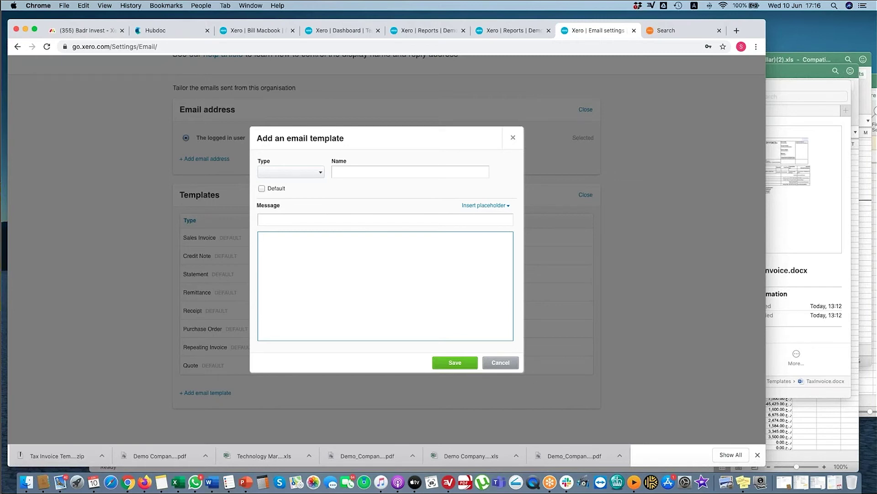
pyautogui.click(491, 208)
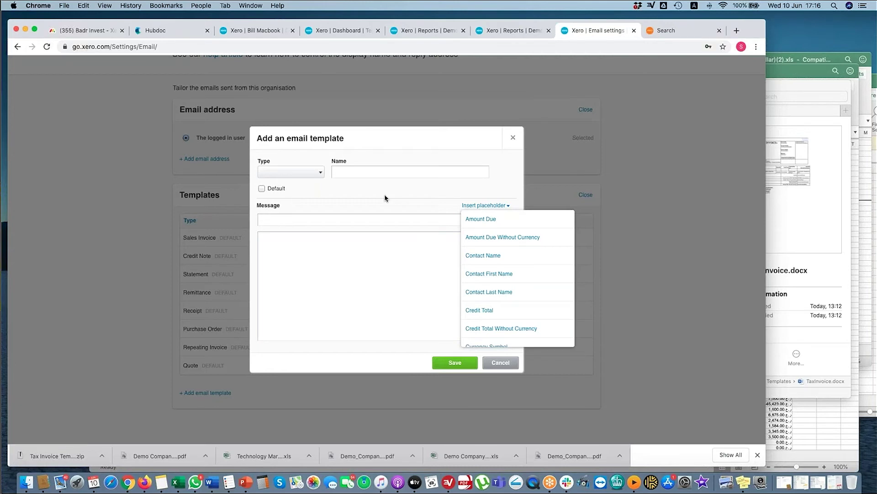
pyautogui.scroll(-3, 502, 256)
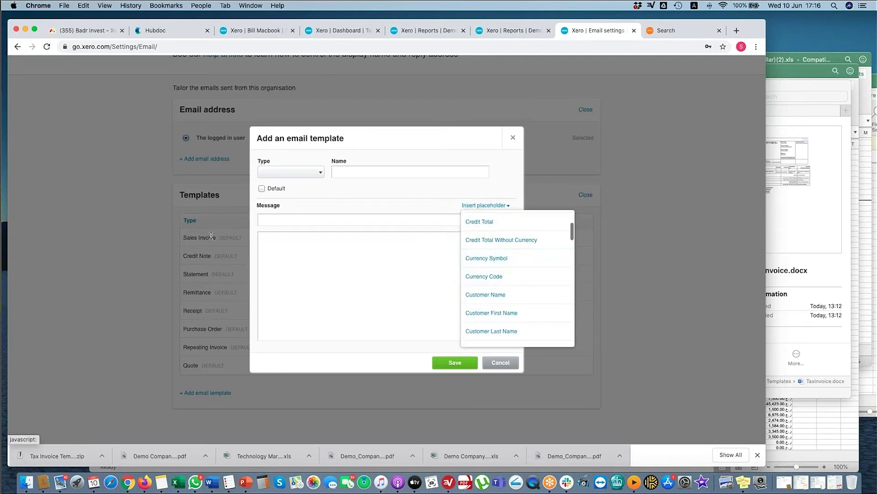
pyautogui.click(313, 253)
pyautogui.click(309, 223)
pyautogui.click(312, 264)
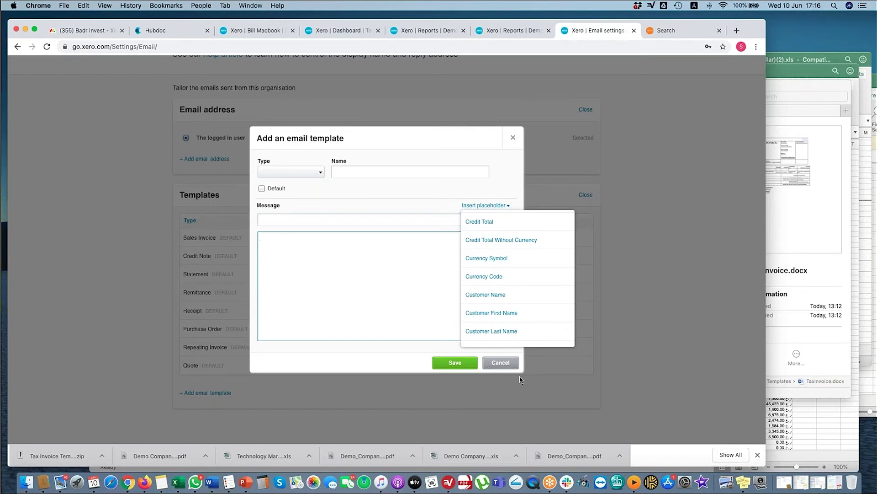
# - Cancel the new email template and return to the Organisation settings overview
pyautogui.click(499, 365)
pyautogui.scroll(5, 394, 402)
pyautogui.click(185, 112)
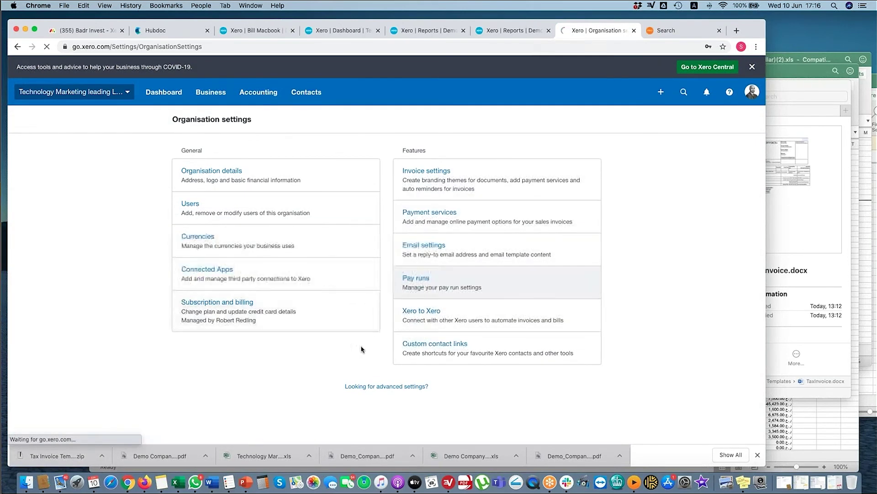
# - Look at the Pay run settings page, then return to the Organisation settings overview
pyautogui.click(400, 306)
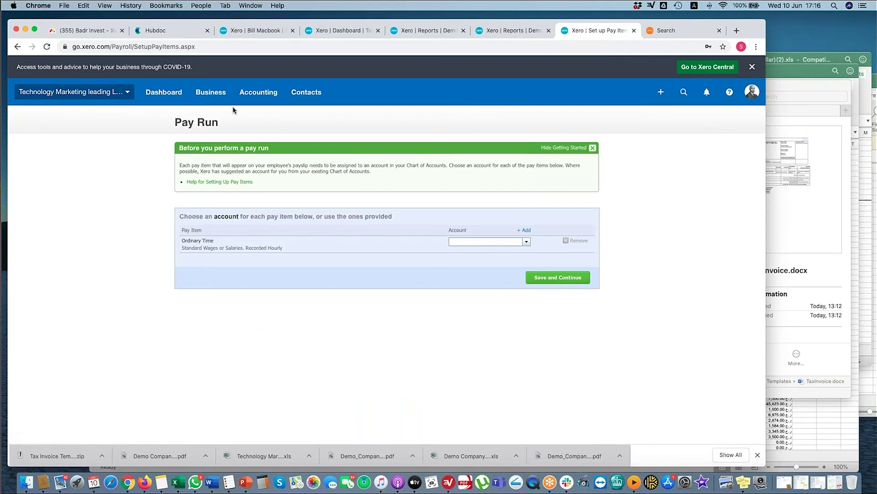
pyautogui.click(212, 93)
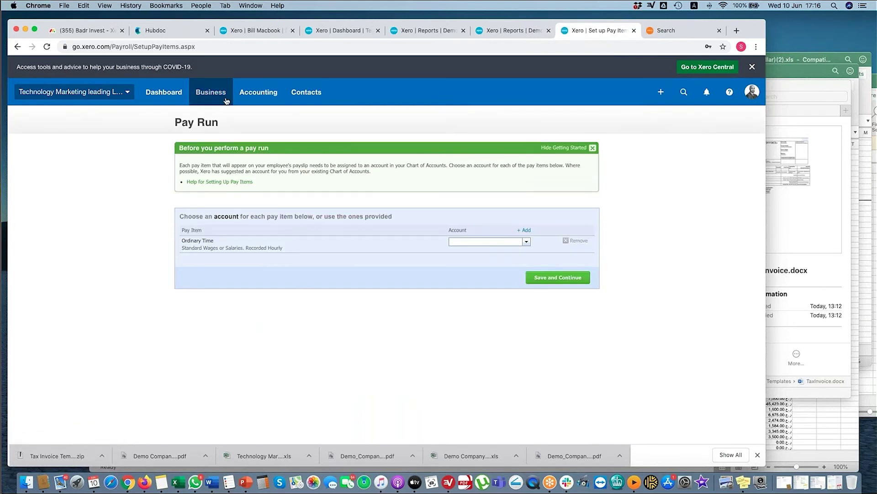
pyautogui.click(17, 46)
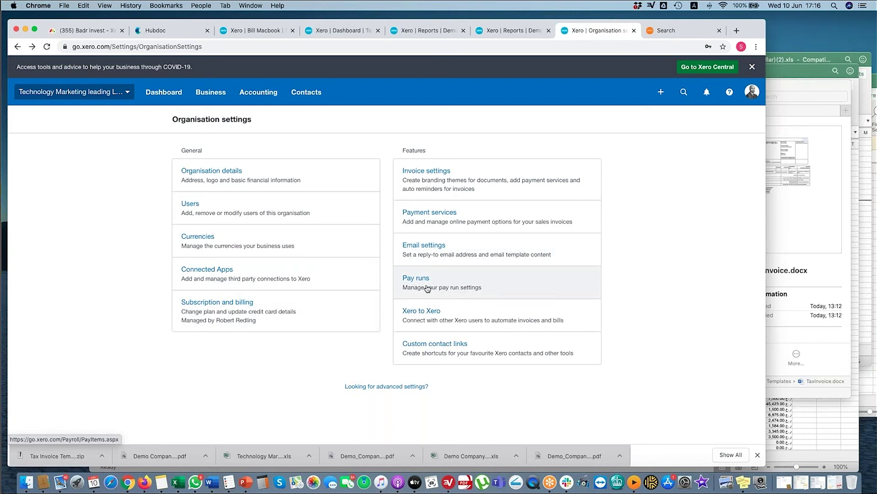
# - Open the Xero to Xero settings page
pyautogui.click(430, 313)
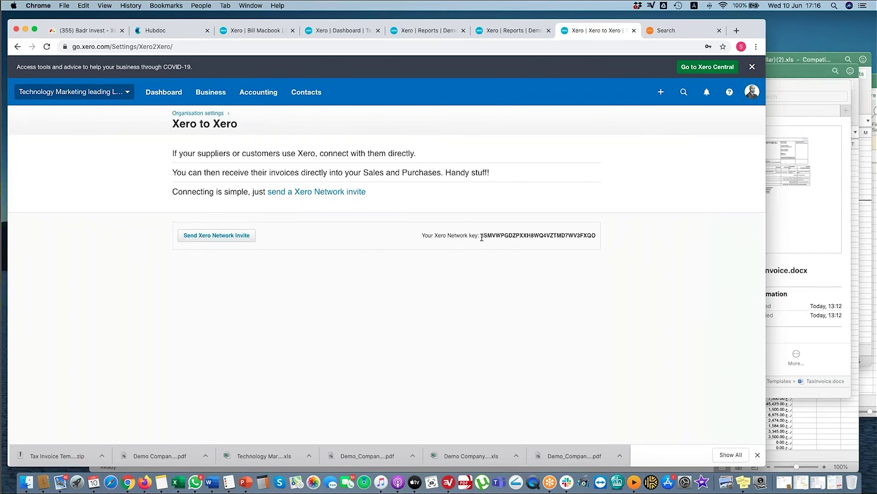
pyautogui.click(211, 91)
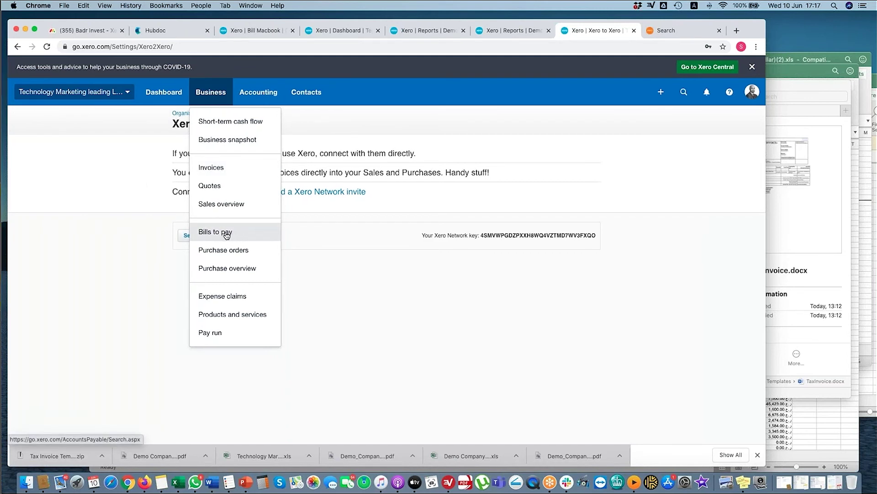
pyautogui.click(405, 284)
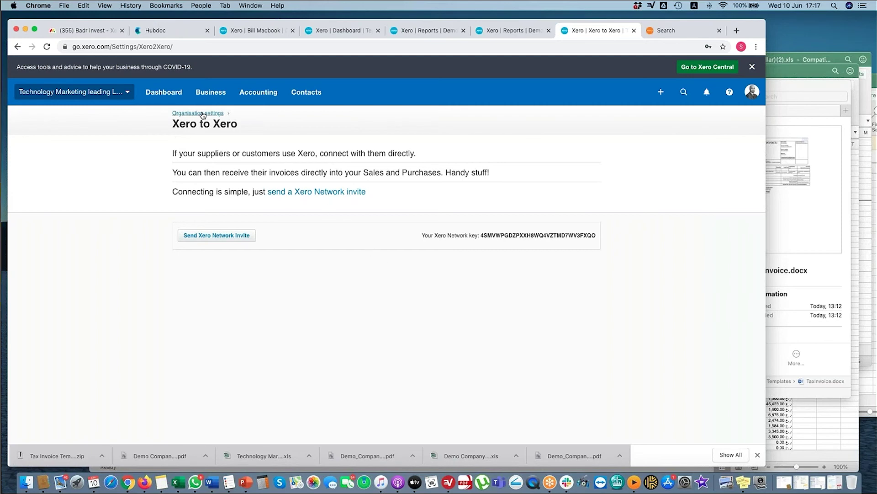
# - Open Custom contact links from Organisation settings and view the insertable contact fields
pyautogui.click(218, 113)
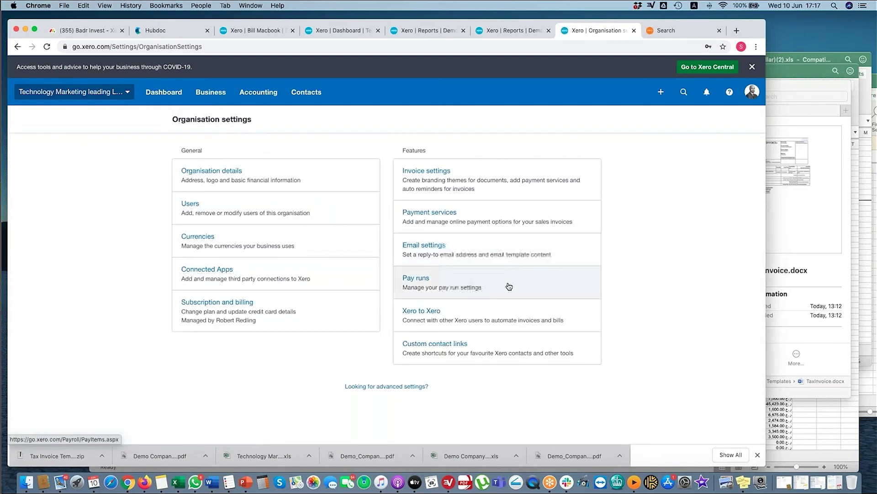
pyautogui.click(435, 344)
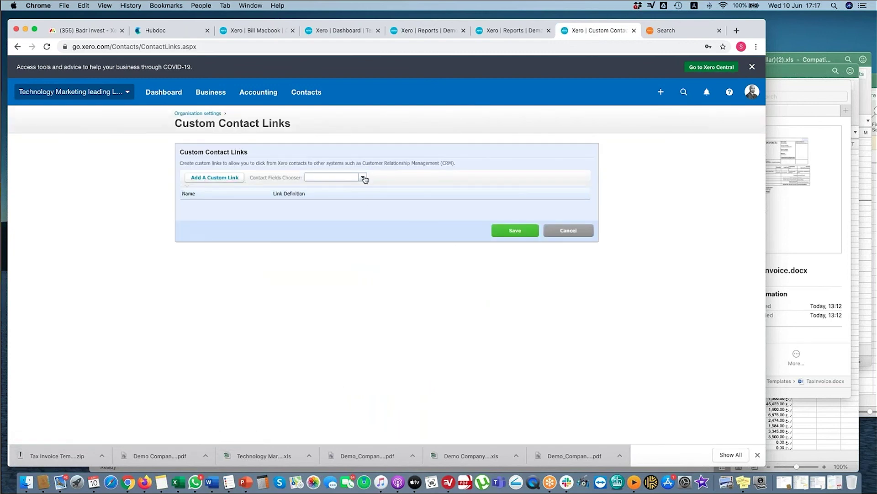
pyautogui.click(362, 177)
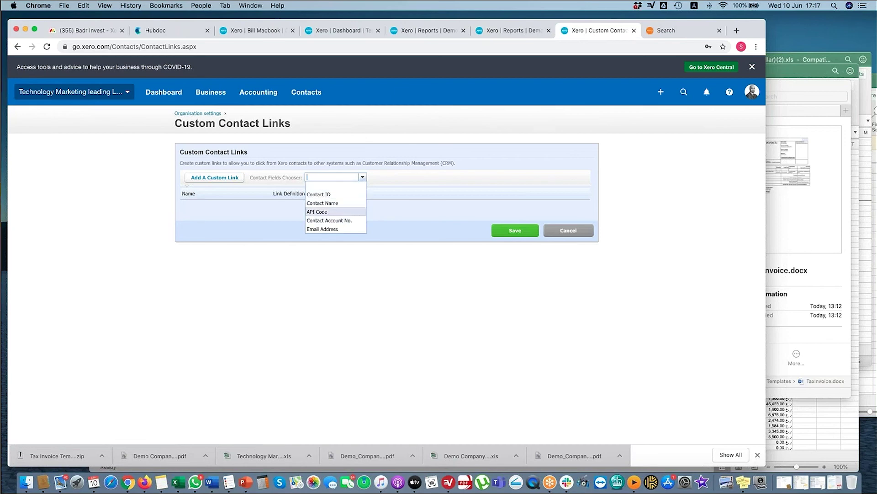
pyautogui.click(320, 212)
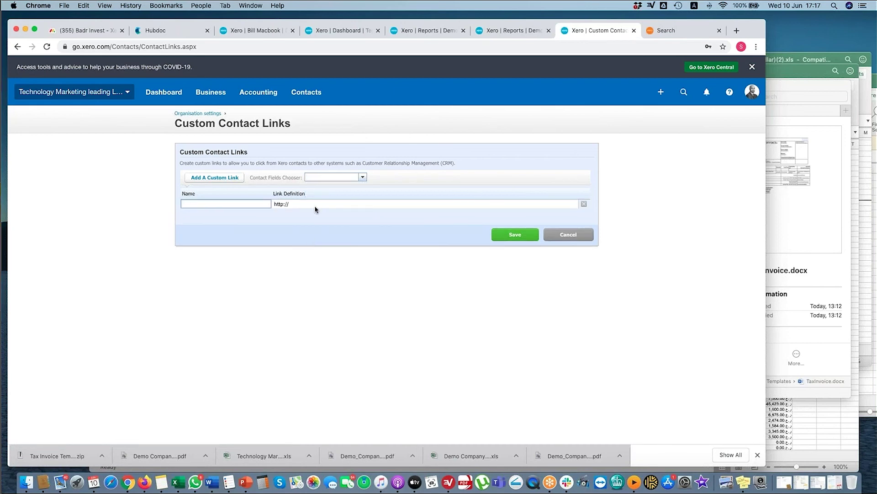
pyautogui.click(337, 204)
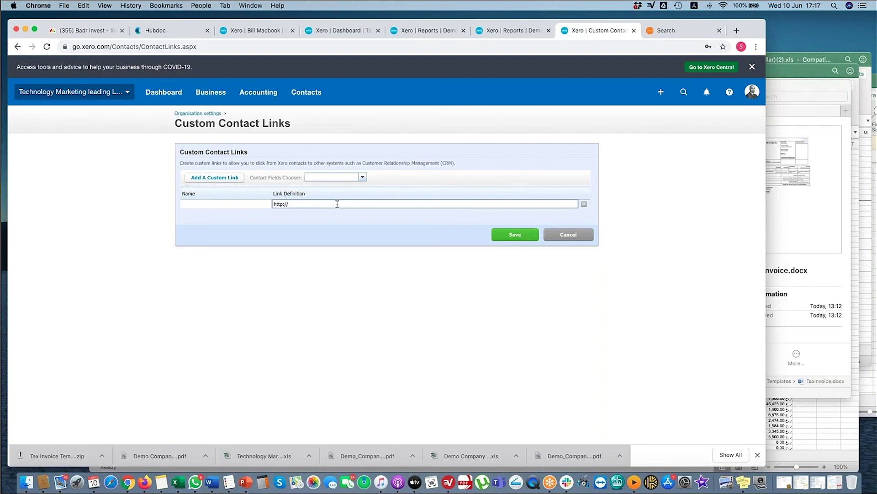
pyautogui.click(362, 177)
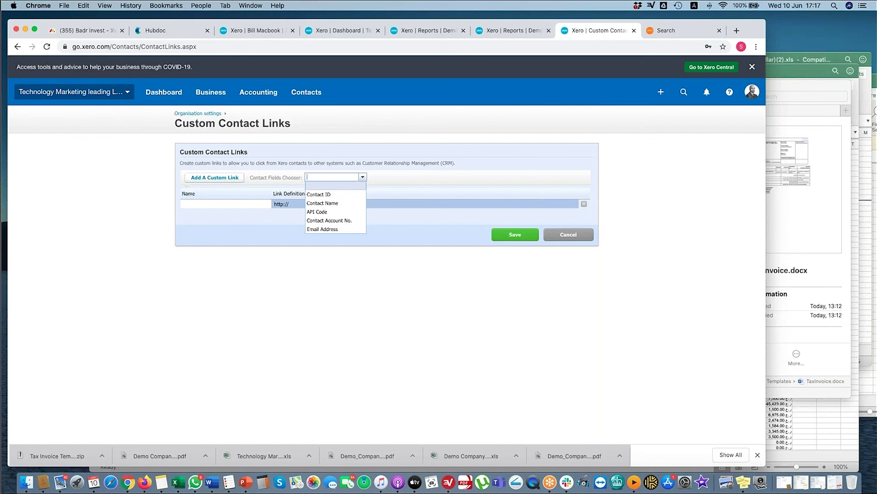
pyautogui.click(327, 212)
pyautogui.click(251, 205)
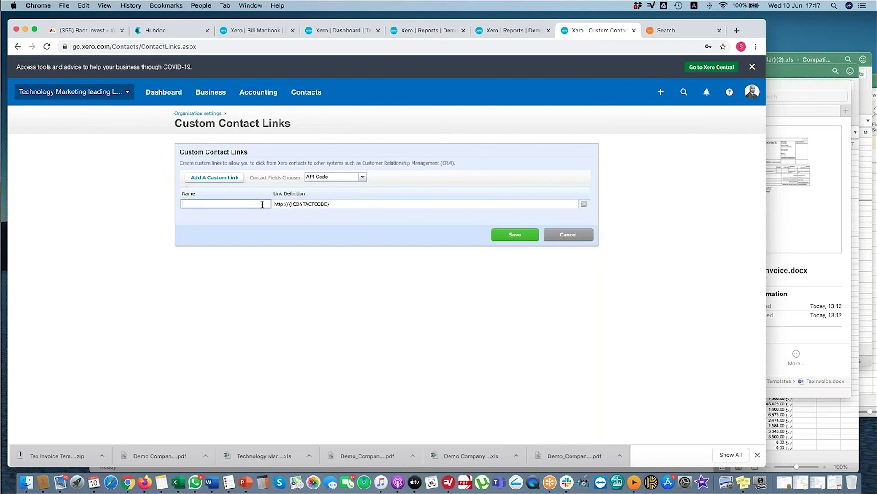
pyautogui.press('BackSpace')
pyautogui.press('BackSpace')
pyautogui.click(571, 235)
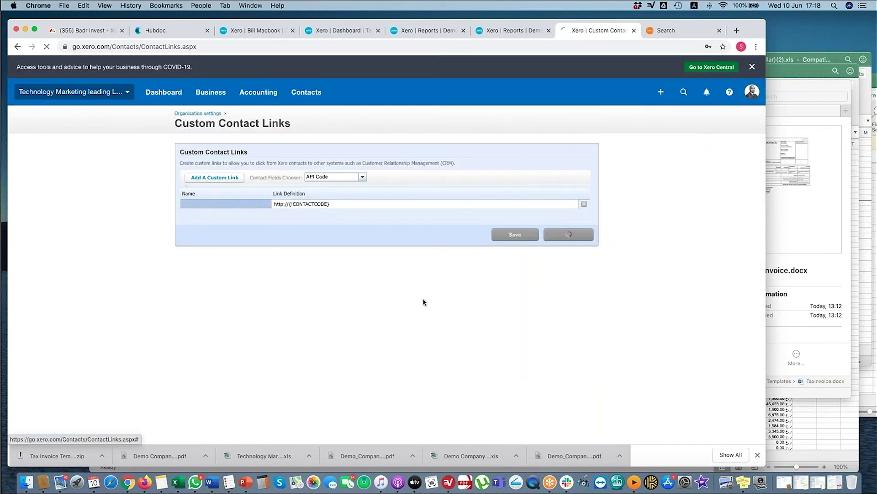